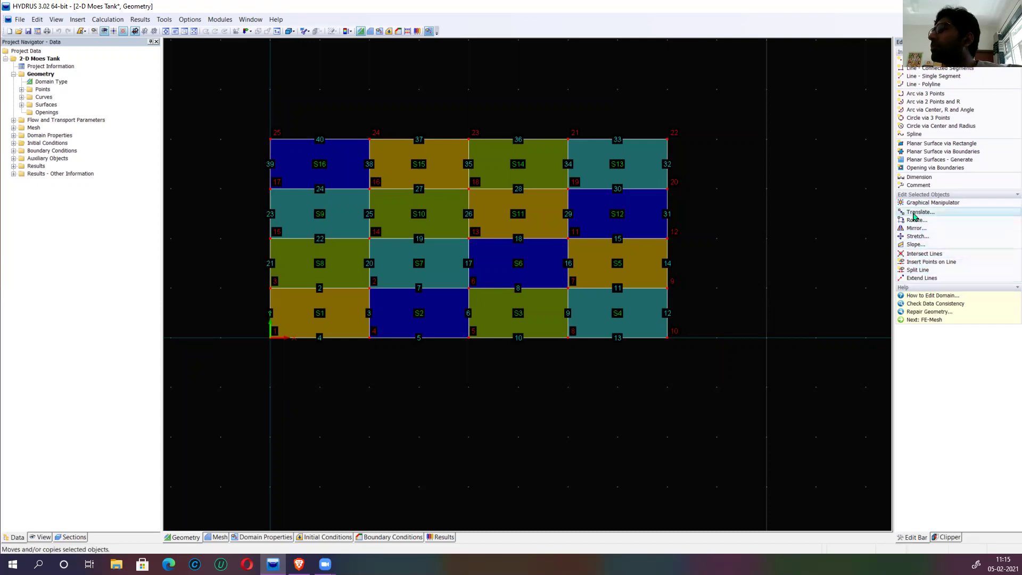
Dimension the full width of the tank, from point 25 to point 22, placing the dimension above the upper edge
click(919, 176)
click(270, 139)
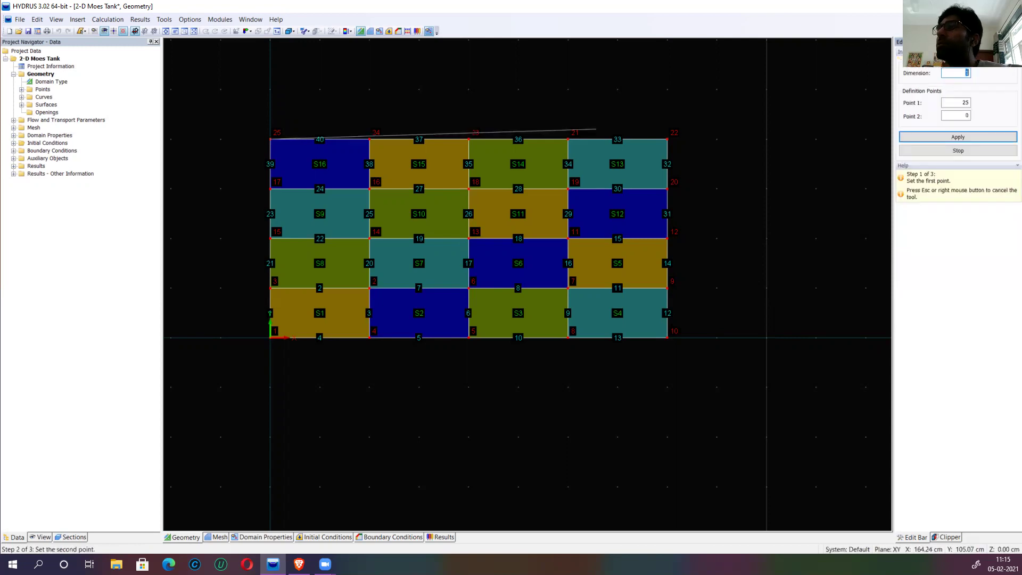
click(667, 139)
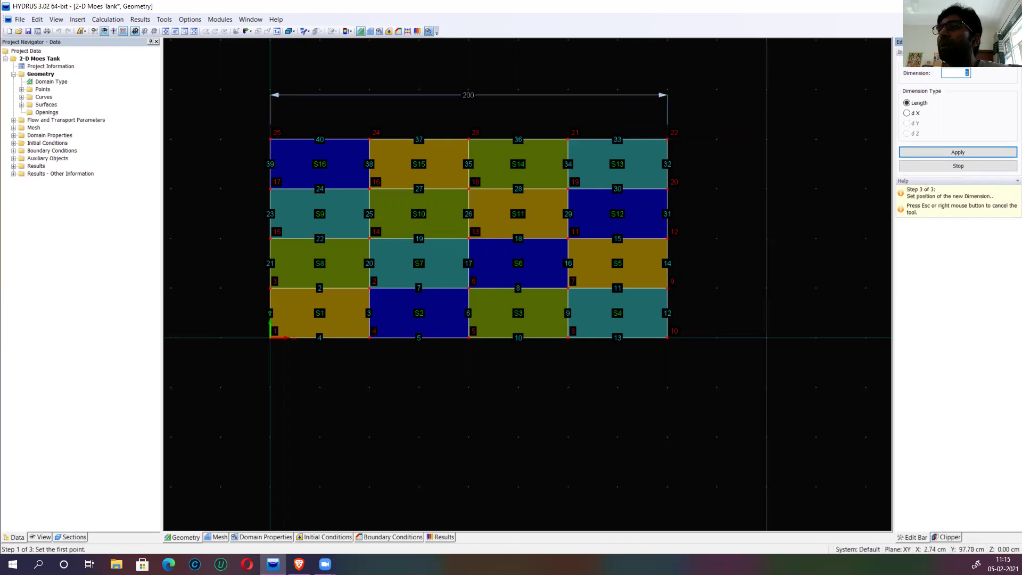
click(270, 139)
click(270, 337)
click(269, 337)
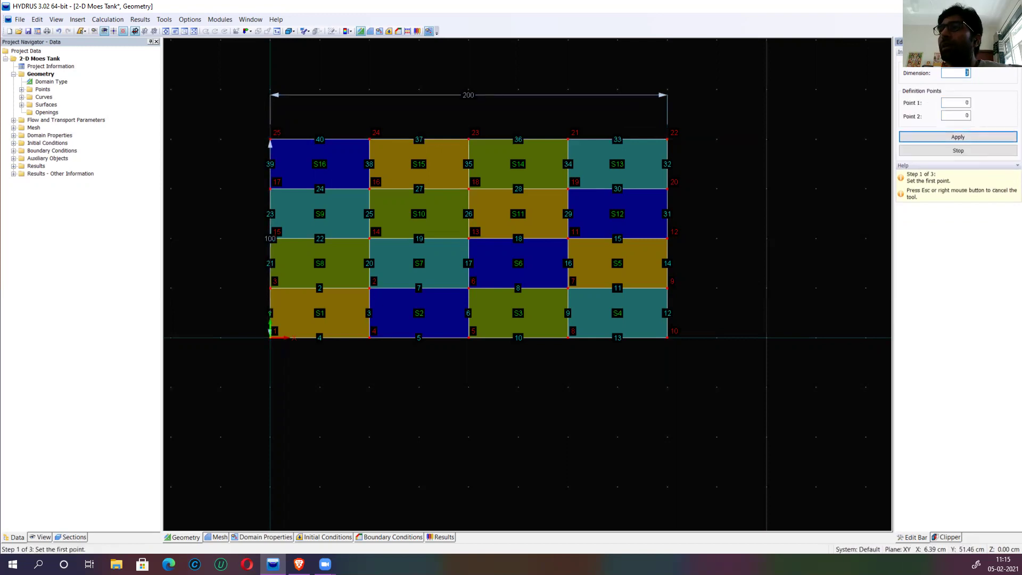
key(Escape)
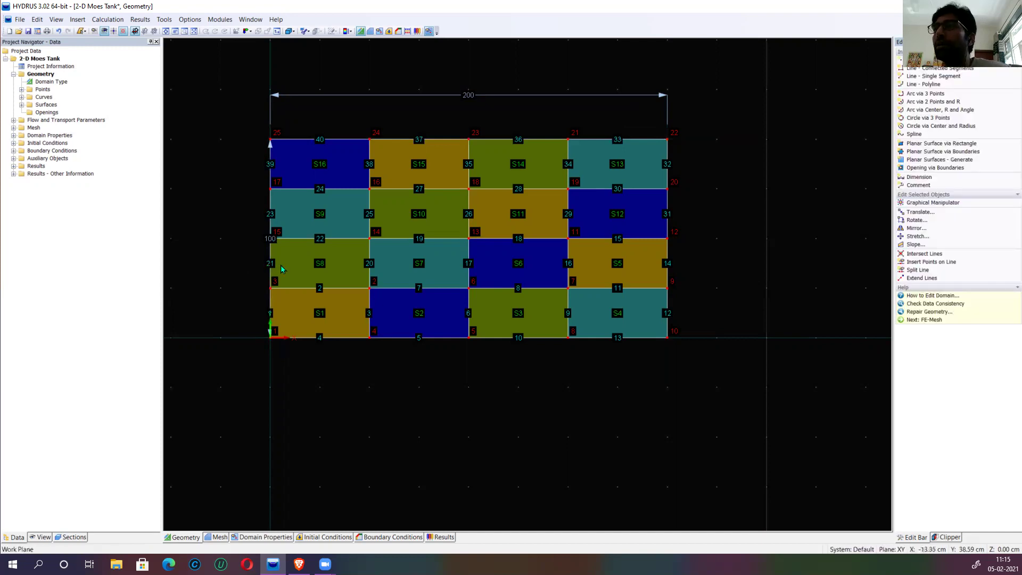
Dimension the full height of the tank, from point 1 to point 25, placing the dimension outside the domain
click(926, 181)
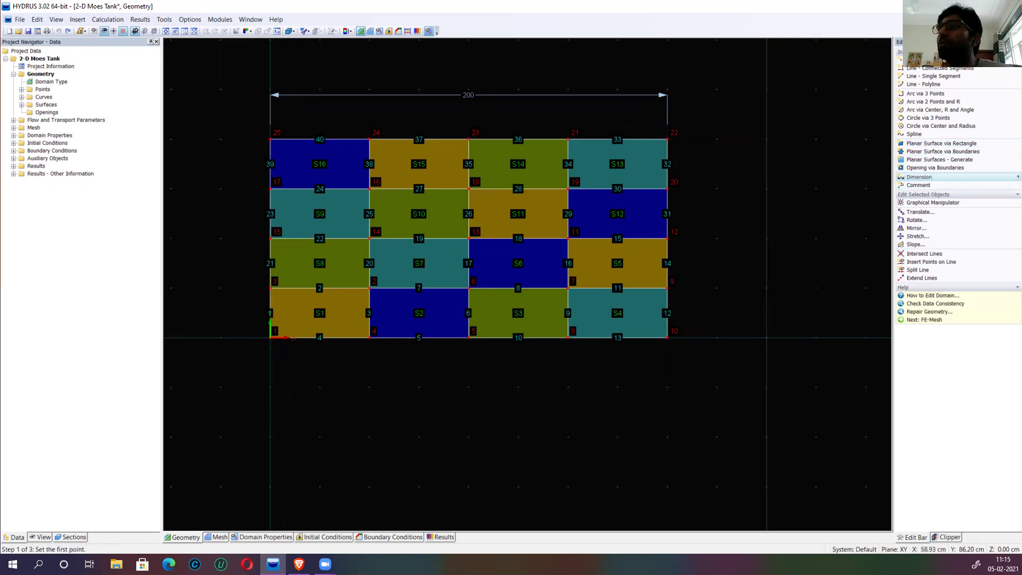
click(271, 338)
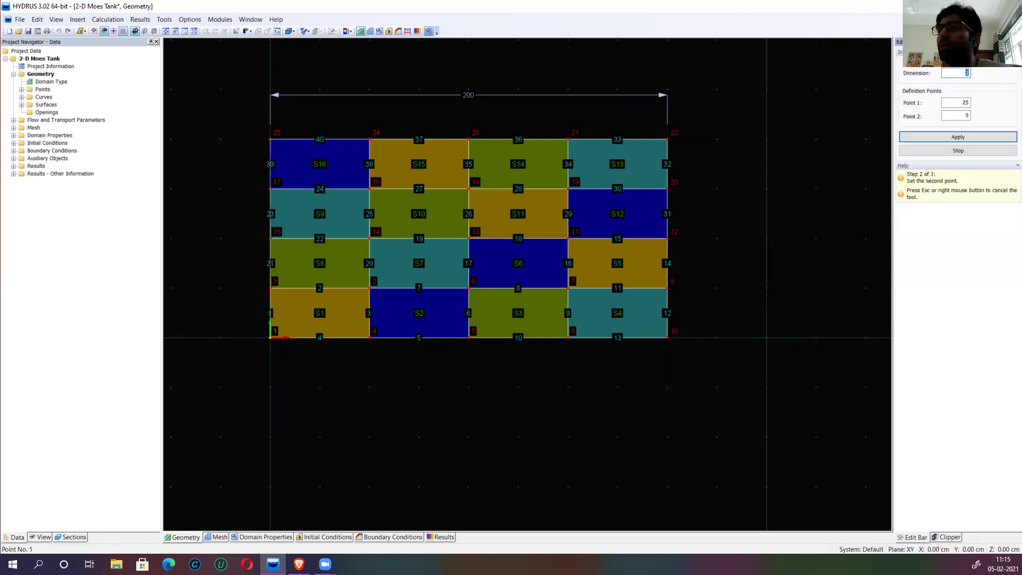
click(270, 139)
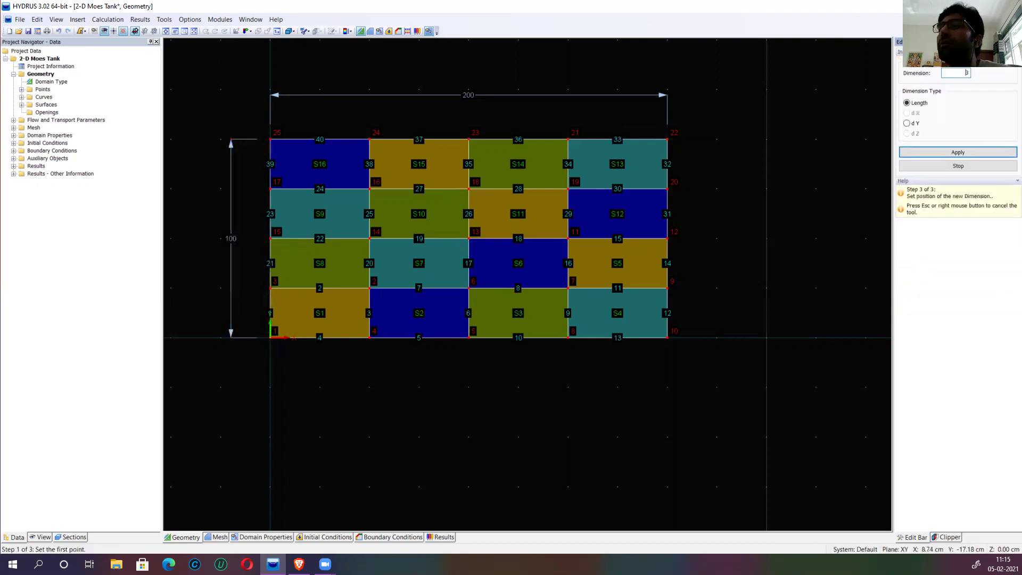
click(231, 329)
Dimension the width and height of surface S1, placing both dimensions outside the domain
click(271, 337)
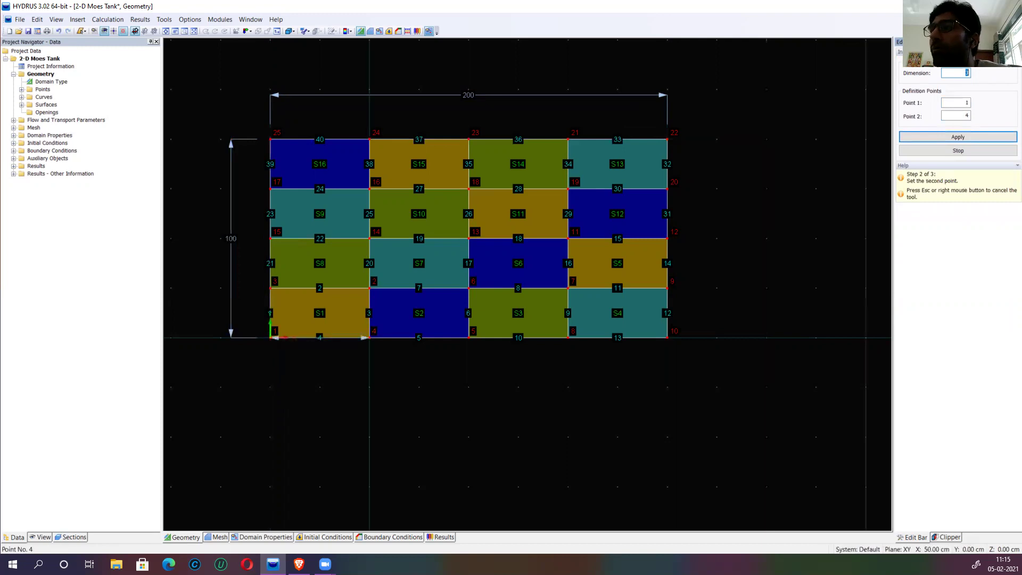
click(369, 337)
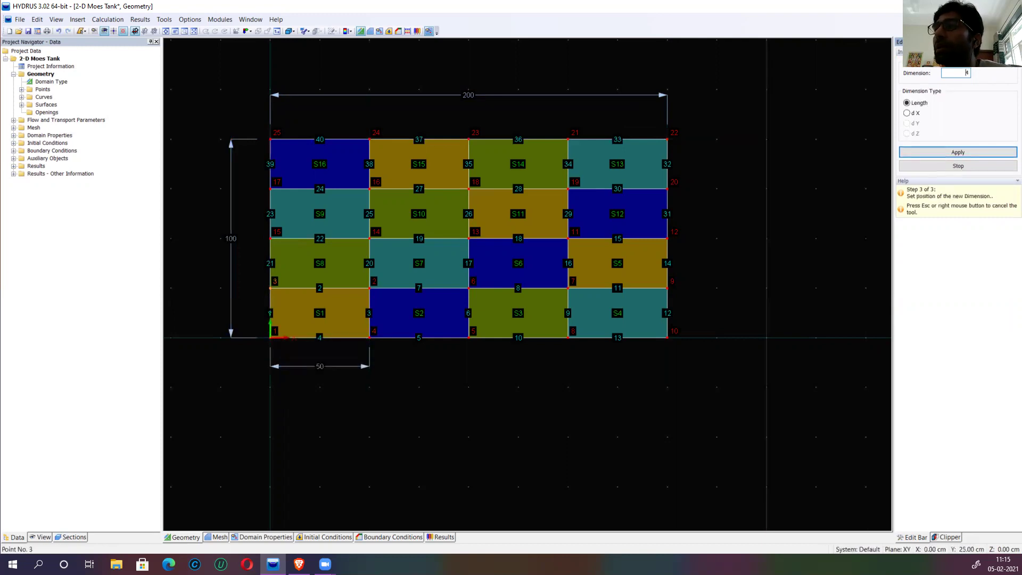
click(320, 366)
click(271, 336)
click(270, 290)
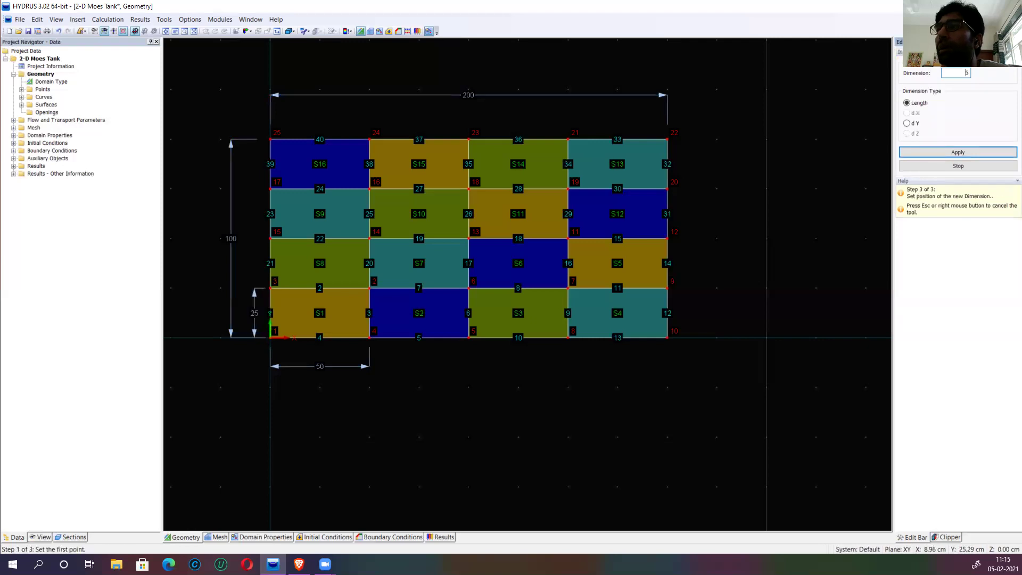
key(Escape)
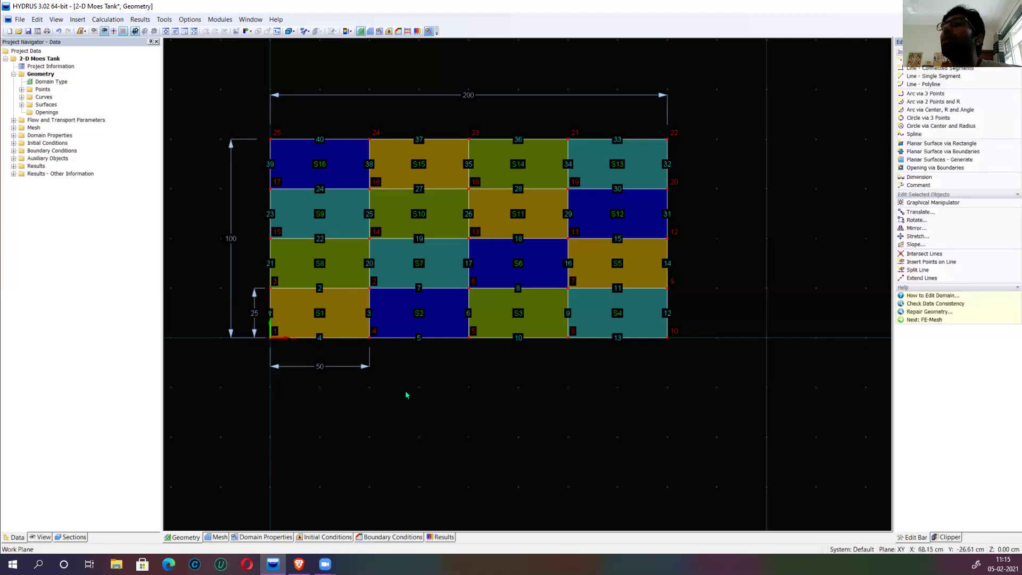
Compare the tank's geometry with its finite-element mesh and examine the mesh elements up close
click(220, 538)
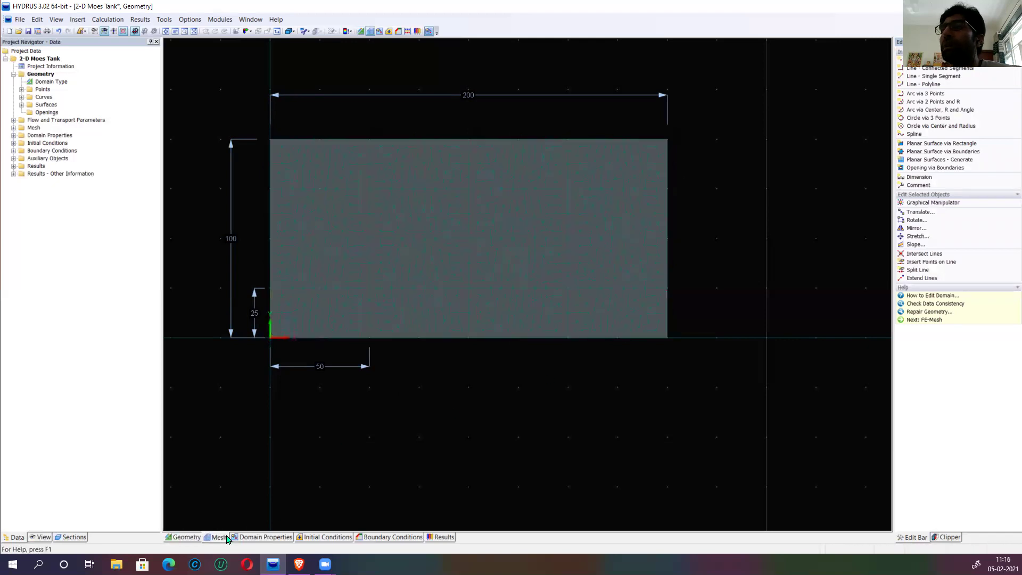
click(197, 541)
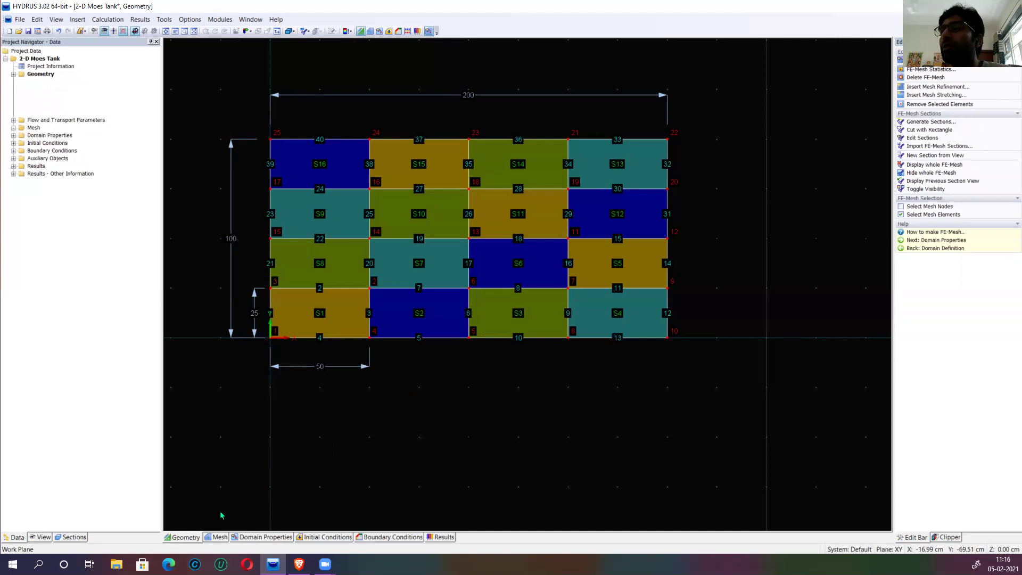
click(218, 539)
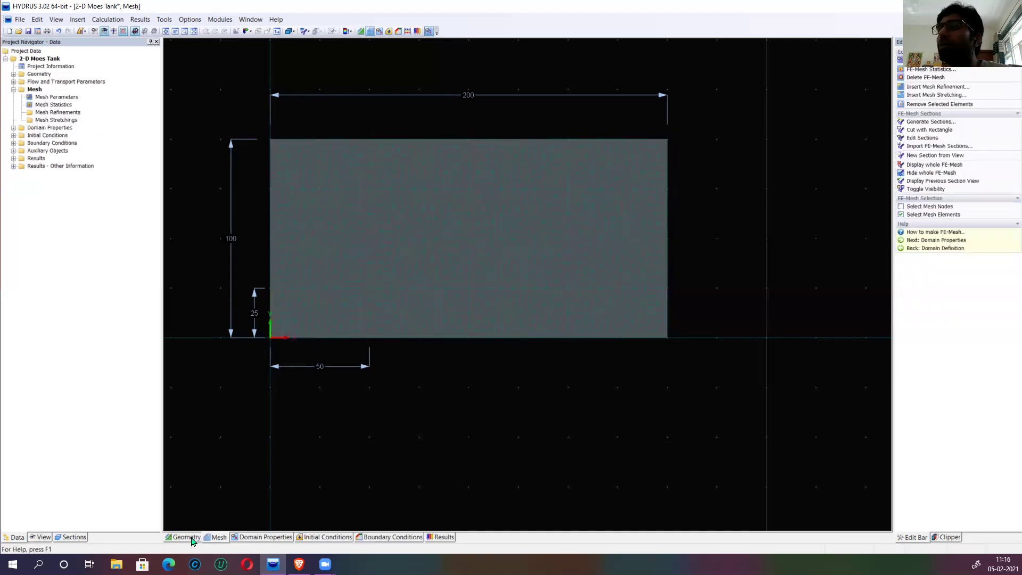
click(193, 539)
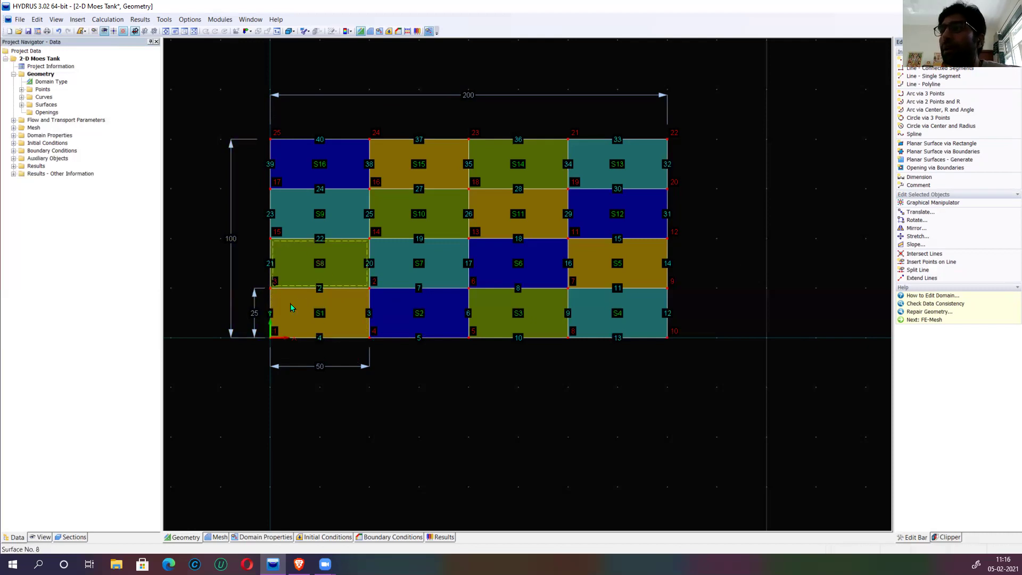
click(216, 536)
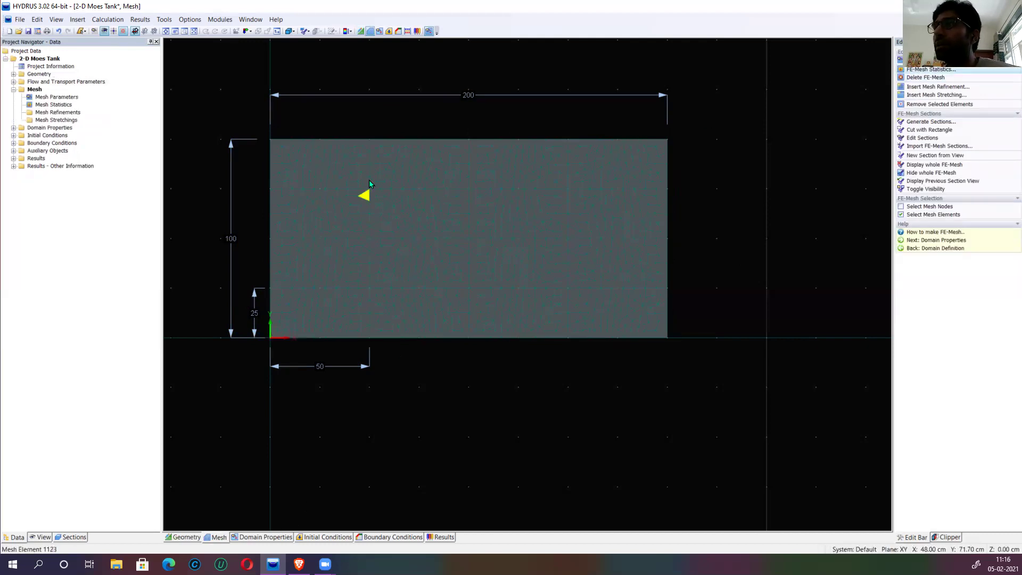
scroll(370, 184, up, 3)
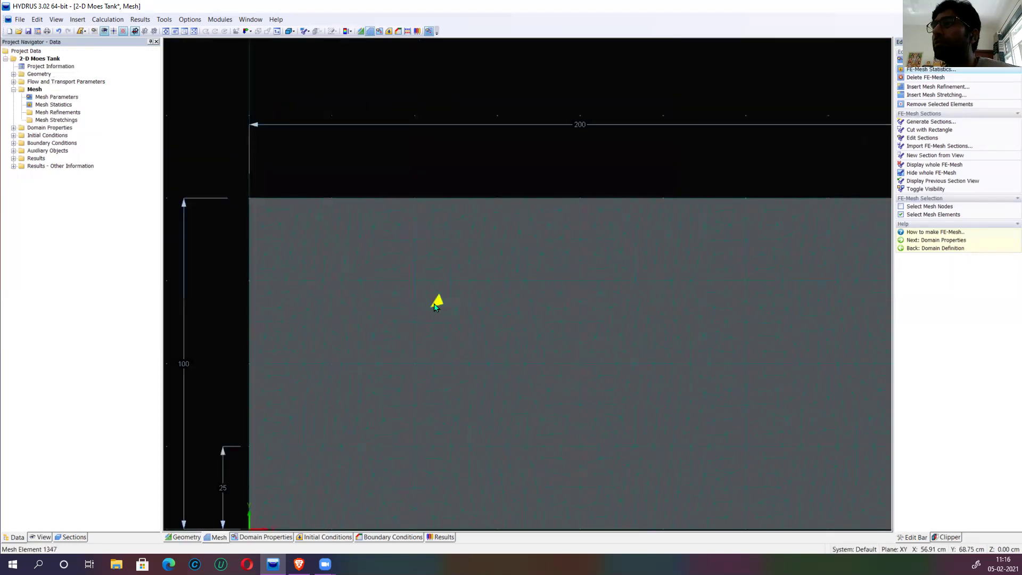
scroll(436, 304, down, 4)
scroll(436, 303, up, 1)
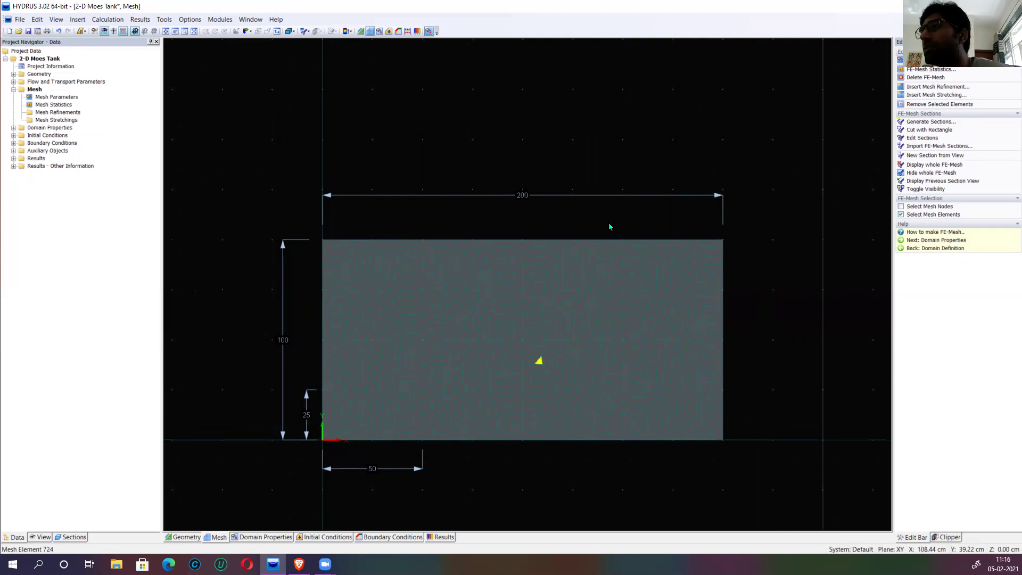
scroll(277, 197, down, 1)
drag(277, 197, 278, 142)
scroll(287, 149, up, 1)
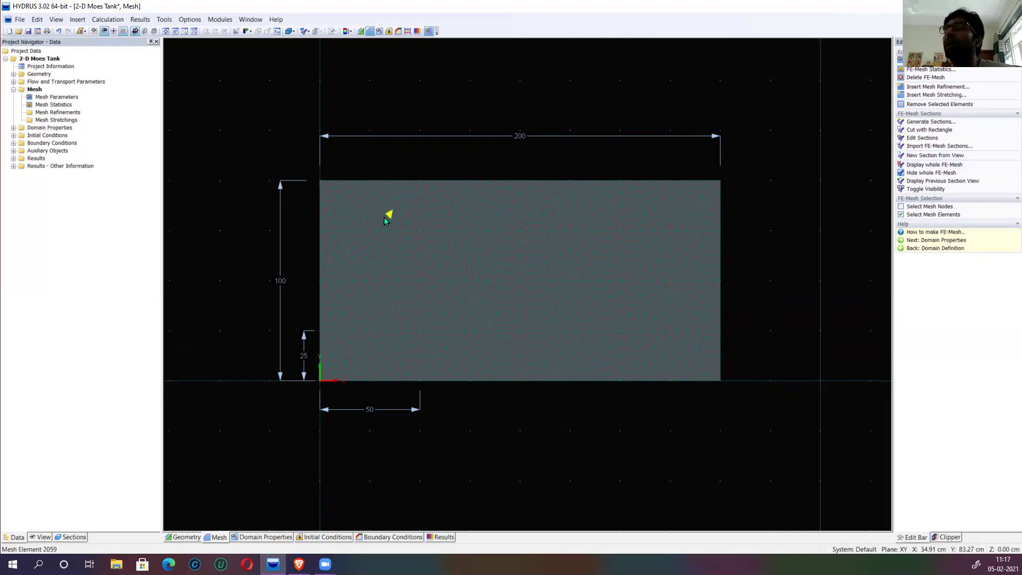
Show the material distribution without numbering and compare it on the FE-mesh and on the geometry objects
click(265, 537)
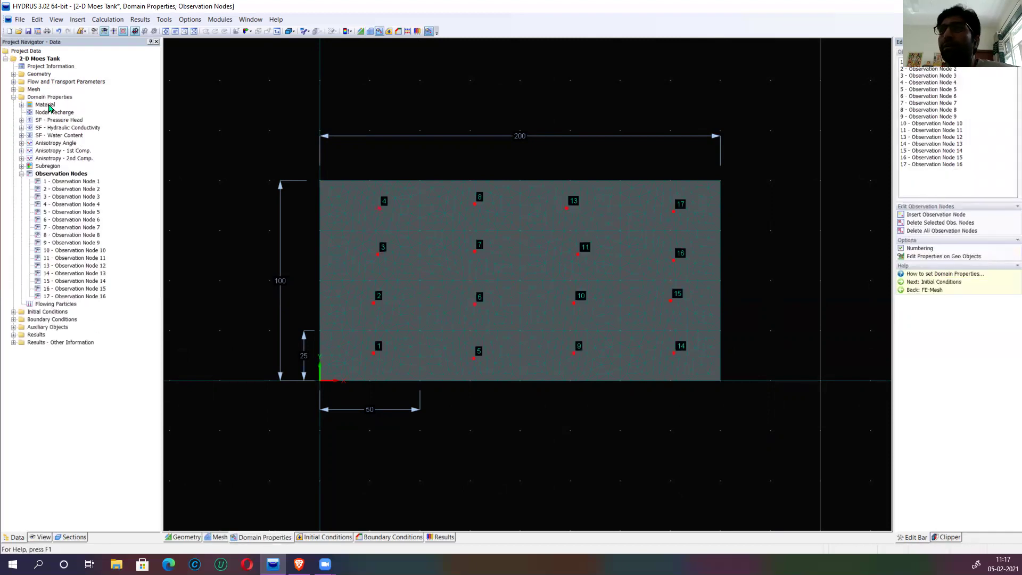
click(45, 105)
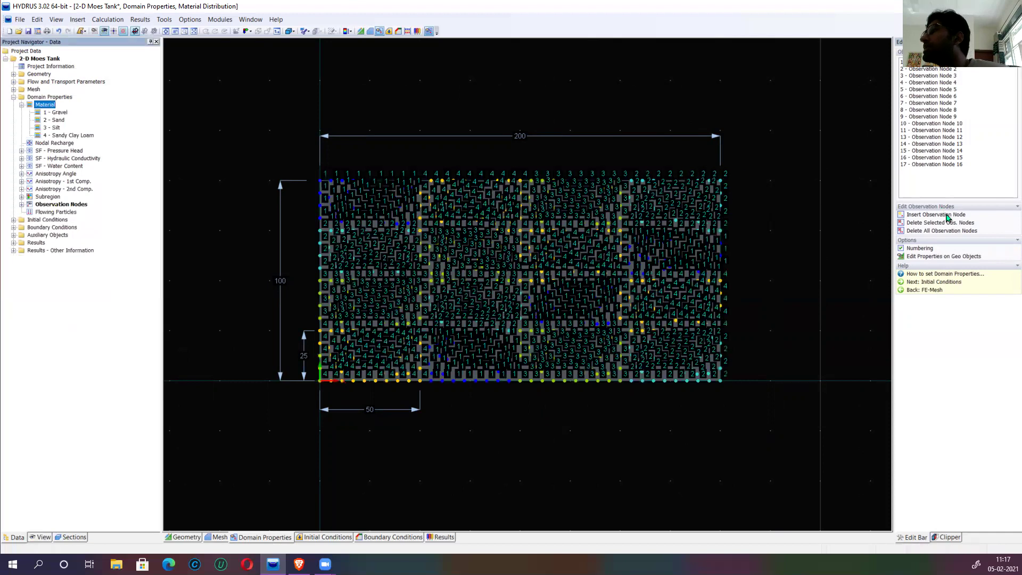
click(904, 129)
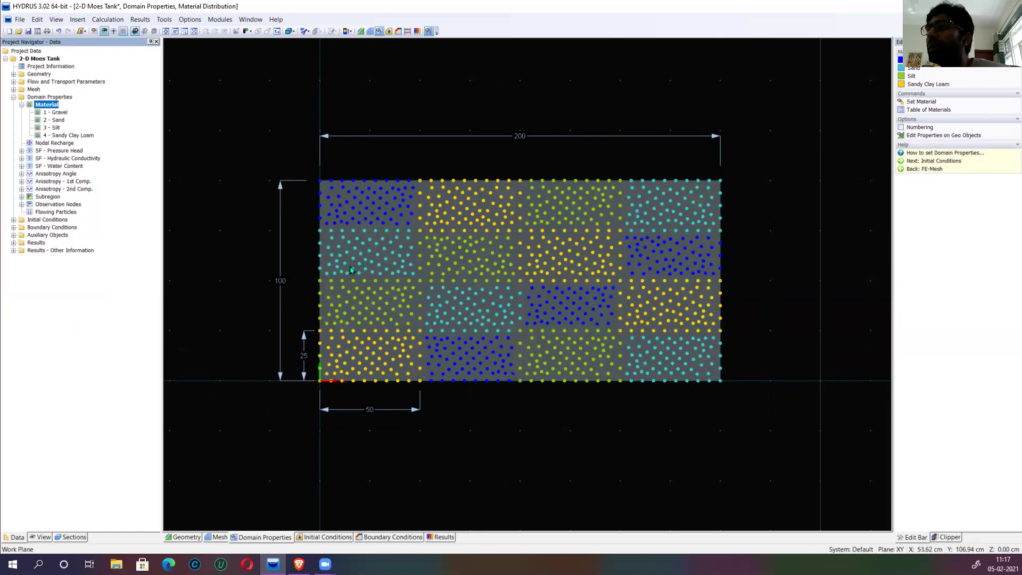
click(950, 136)
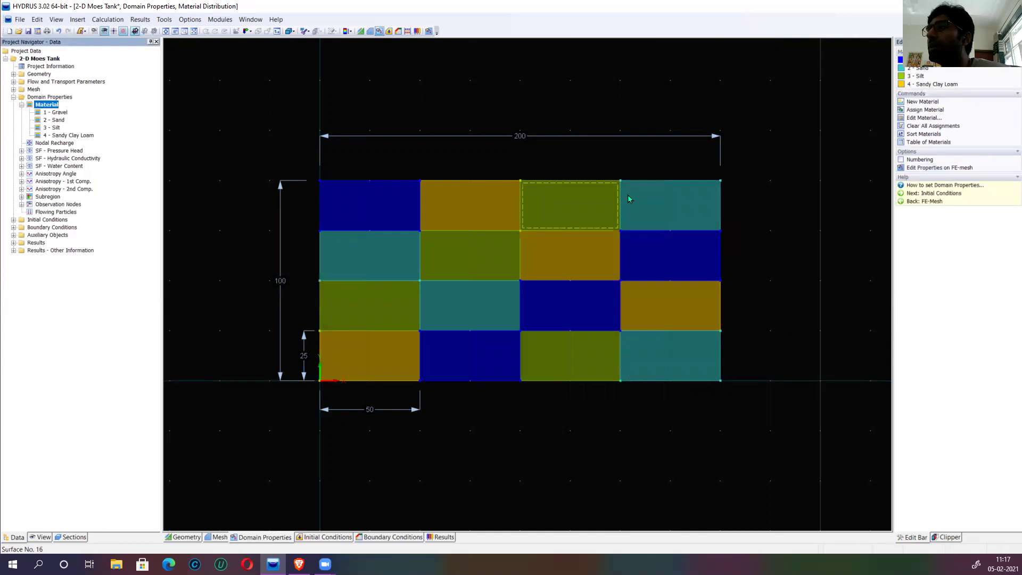
click(935, 169)
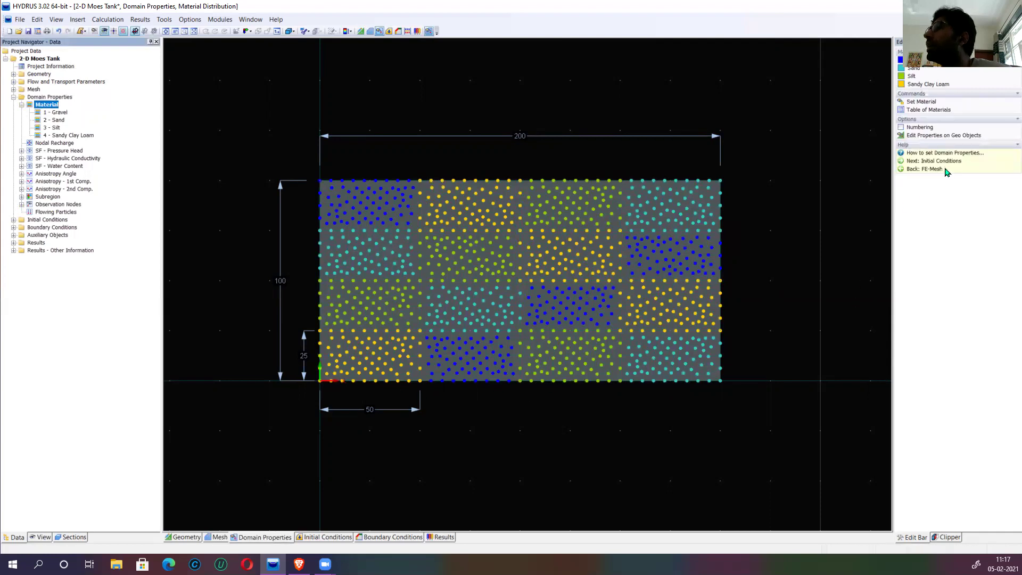
click(943, 135)
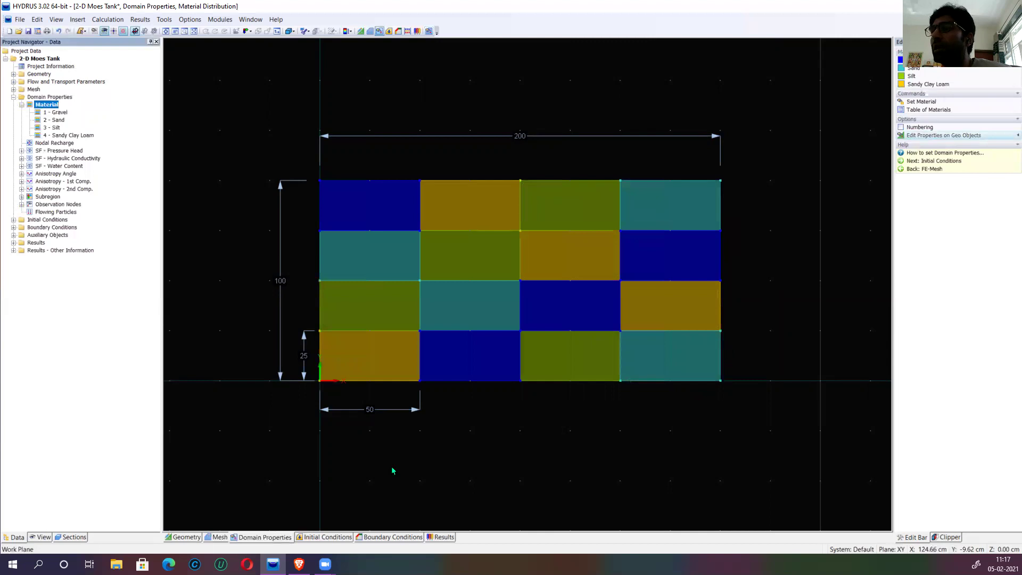
Show the observation nodes on the geometry objects with their numbering turned on
click(53, 204)
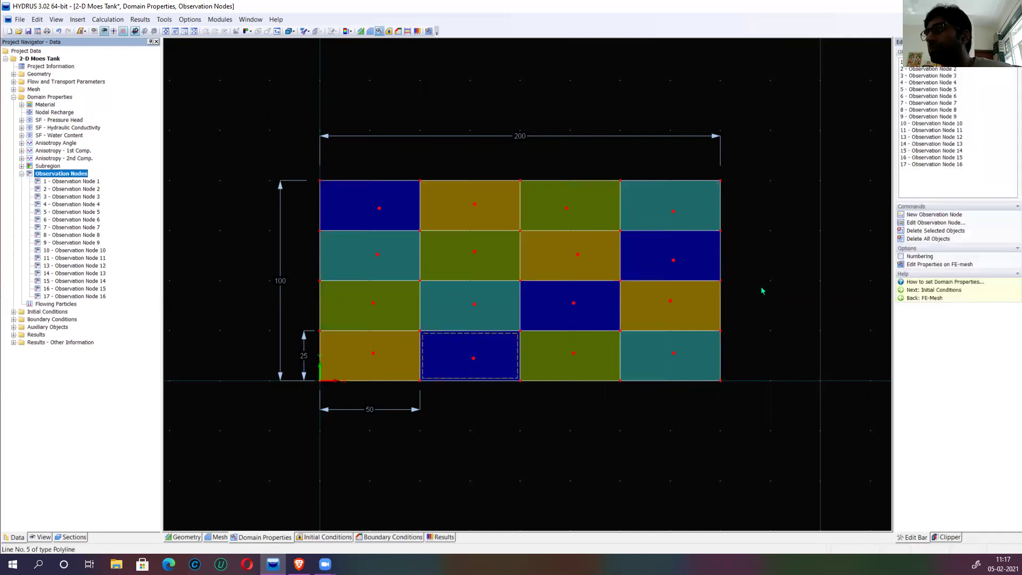
click(900, 258)
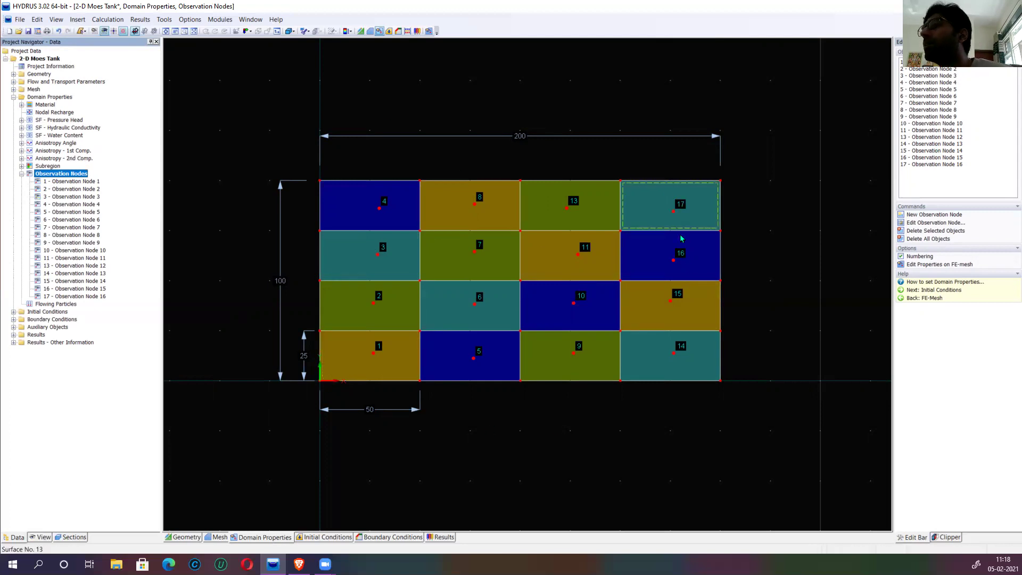
Review the initial pressure head conditions, including the constant h=-1 entry, without assigning anything
click(328, 537)
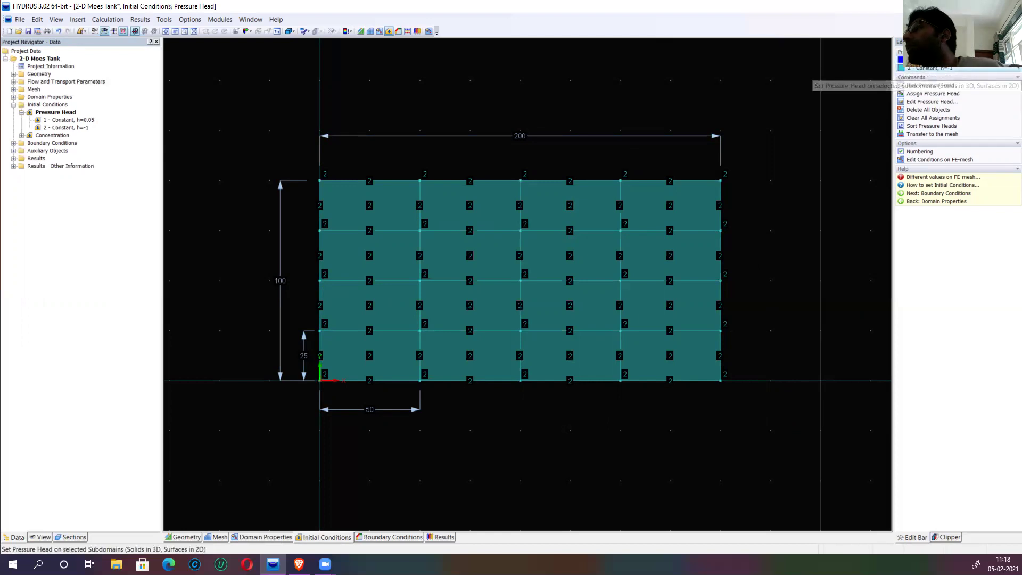
click(940, 71)
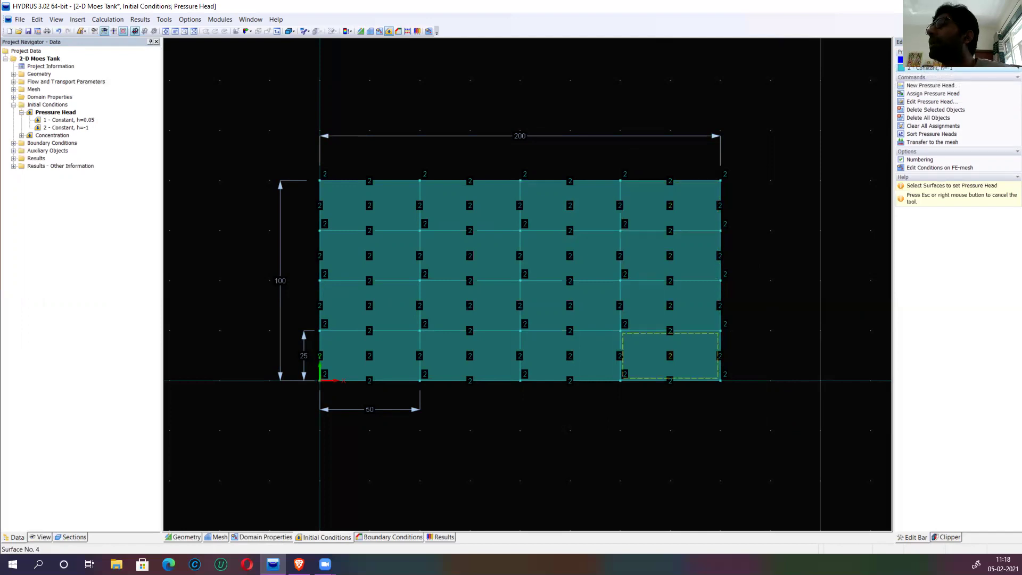
right_click(795, 289)
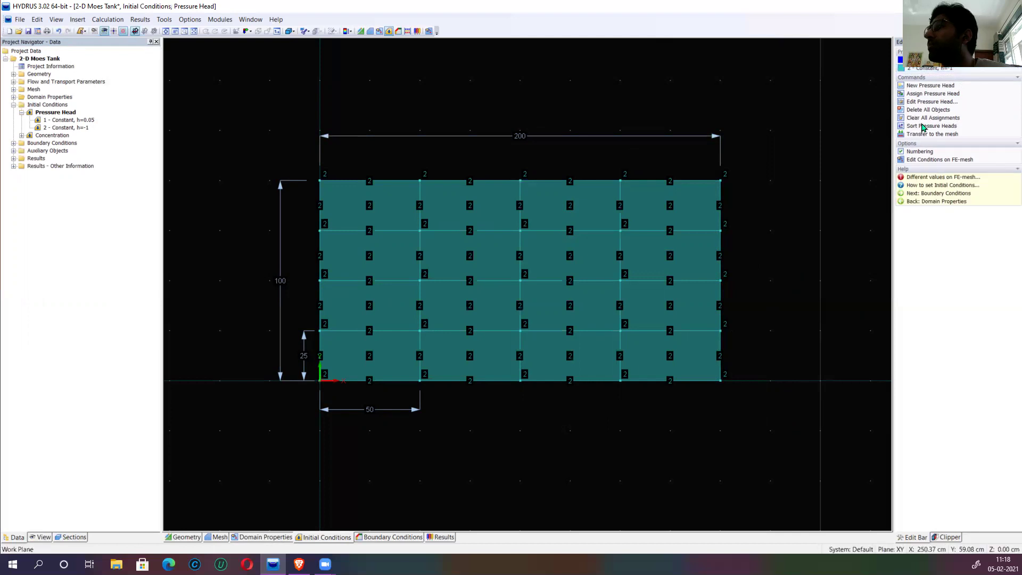
Review the solute transport and water flow boundary conditions on the FE-mesh, selecting the Constant Flux water flow condition
click(391, 537)
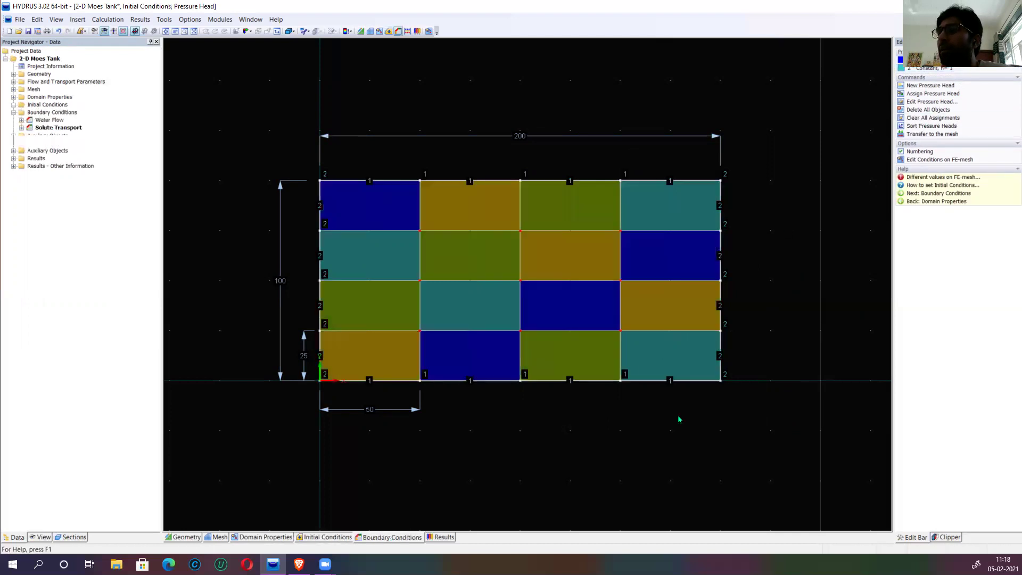
click(932, 160)
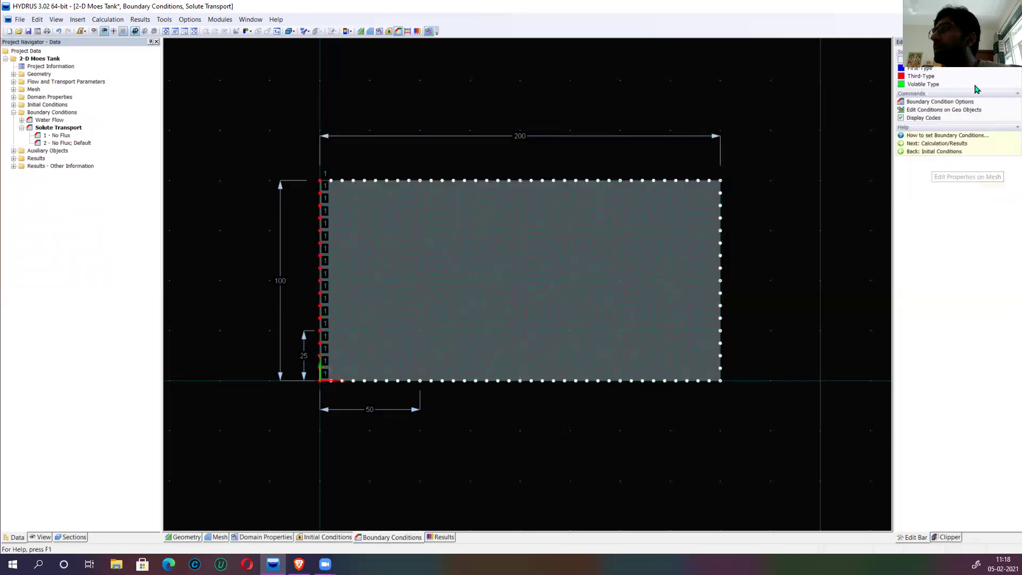
click(49, 120)
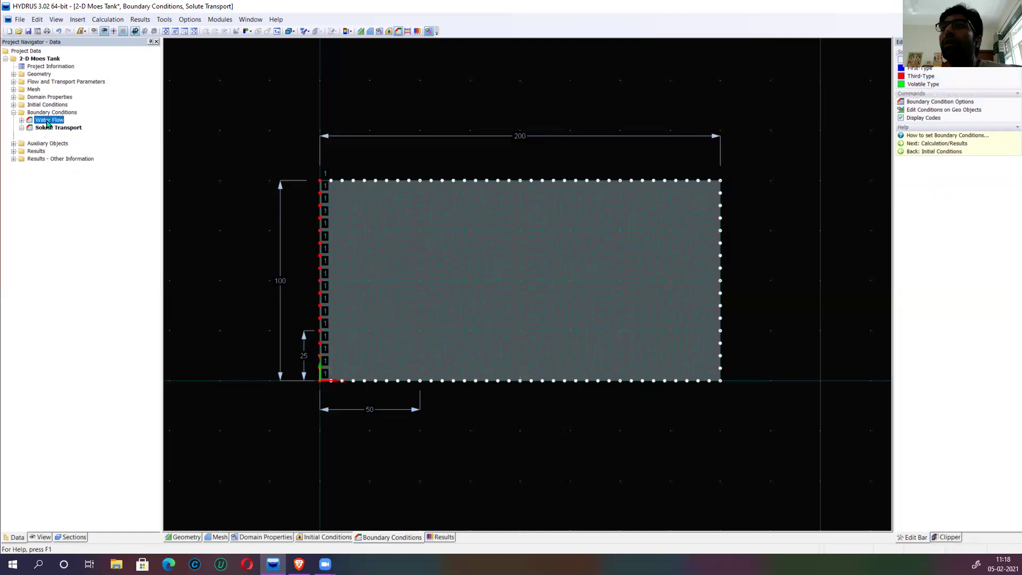
click(51, 119)
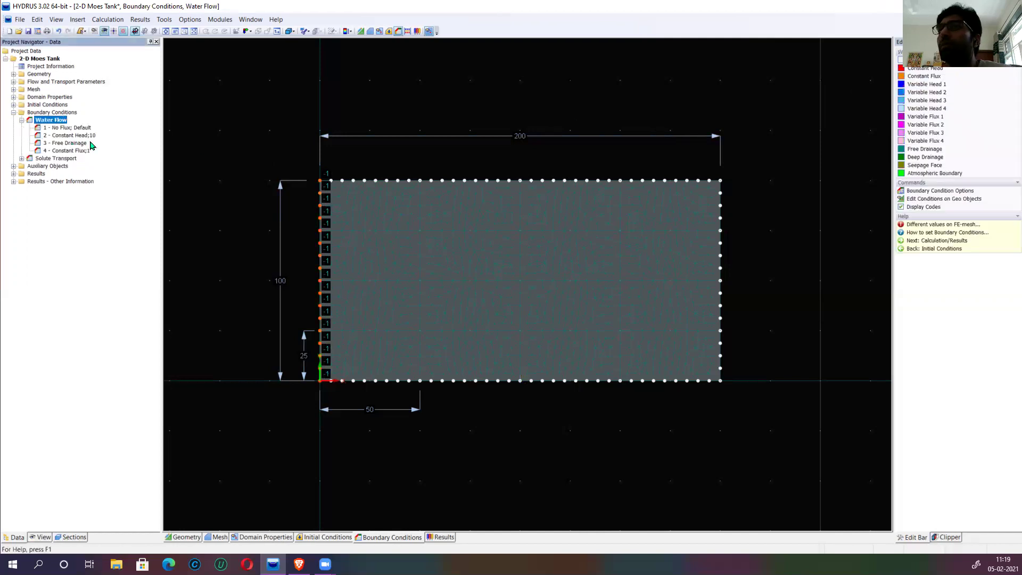
click(69, 151)
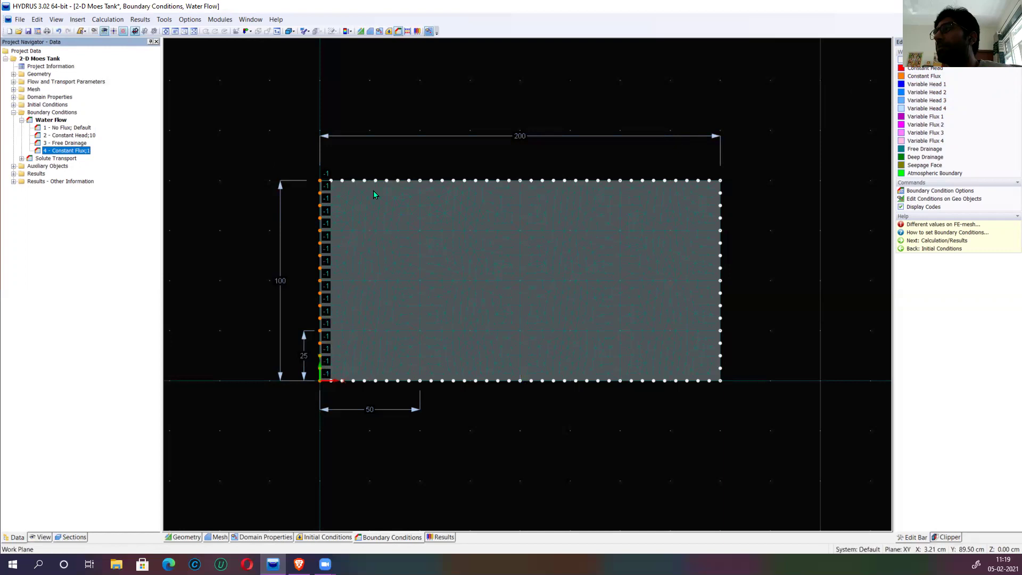
Assign a Constant Head water flow boundary condition of 10 cm along the tank's whole left edge on the FE-mesh
click(920, 72)
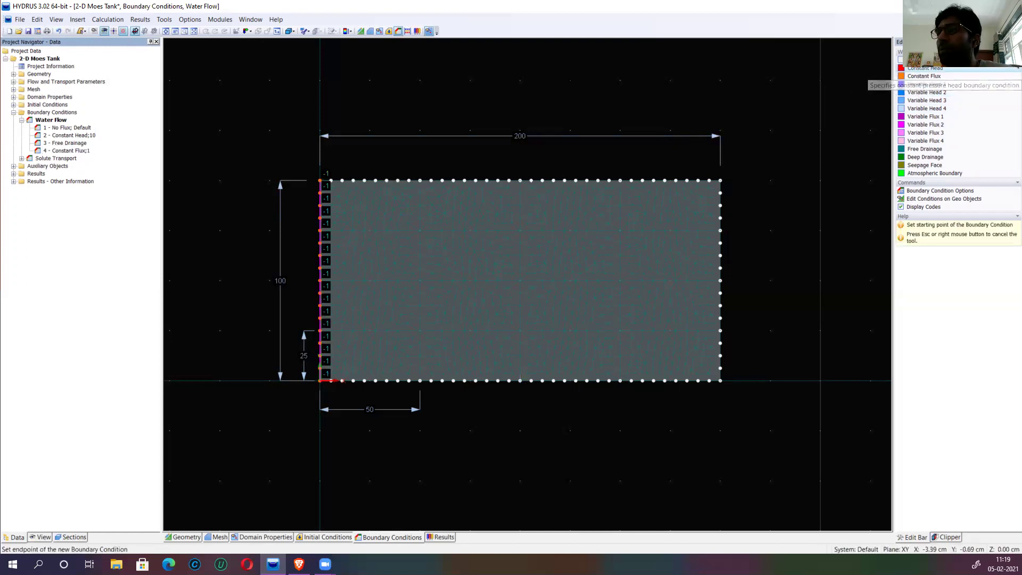
click(320, 181)
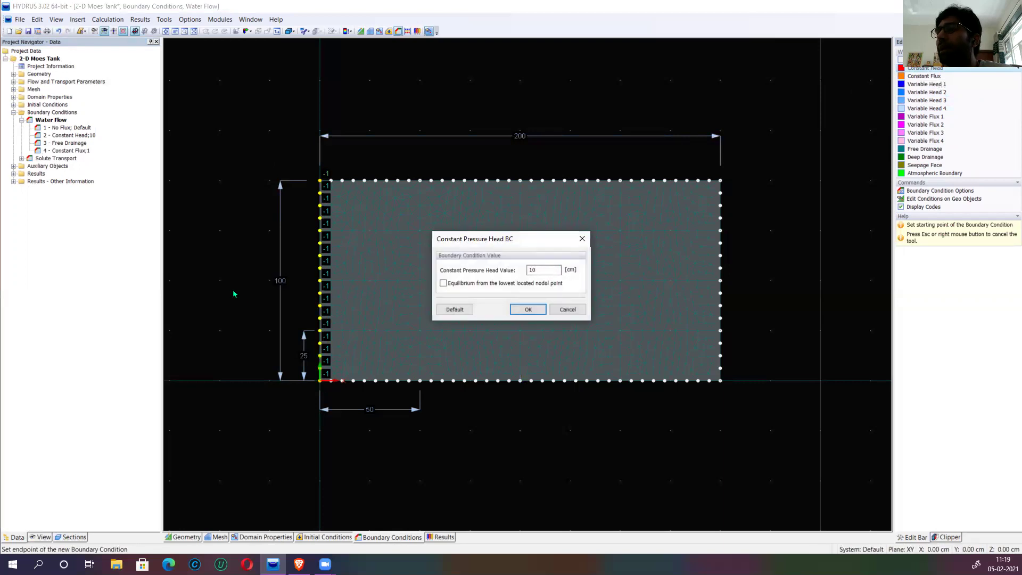
click(533, 313)
click(553, 306)
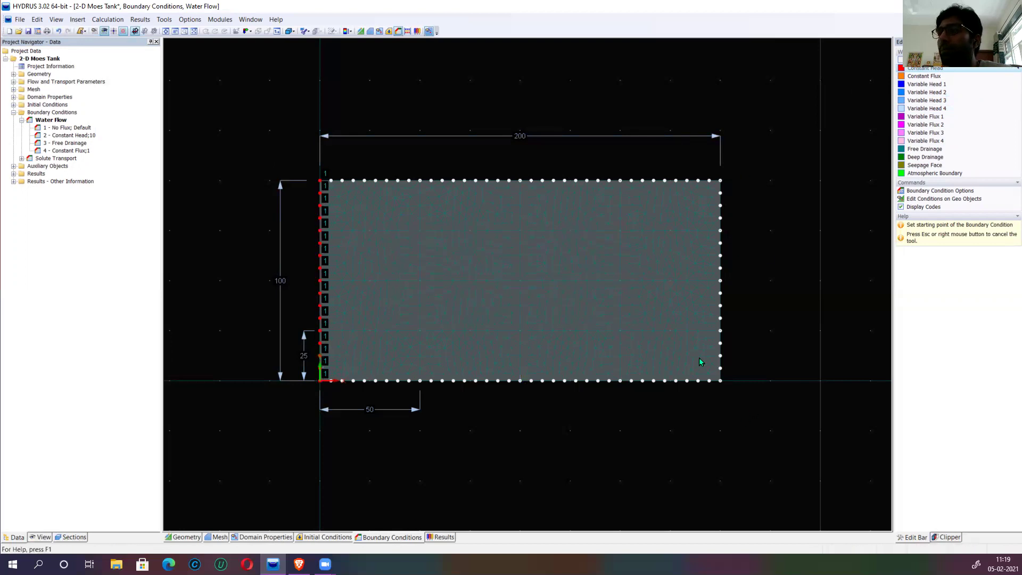
right_click(735, 270)
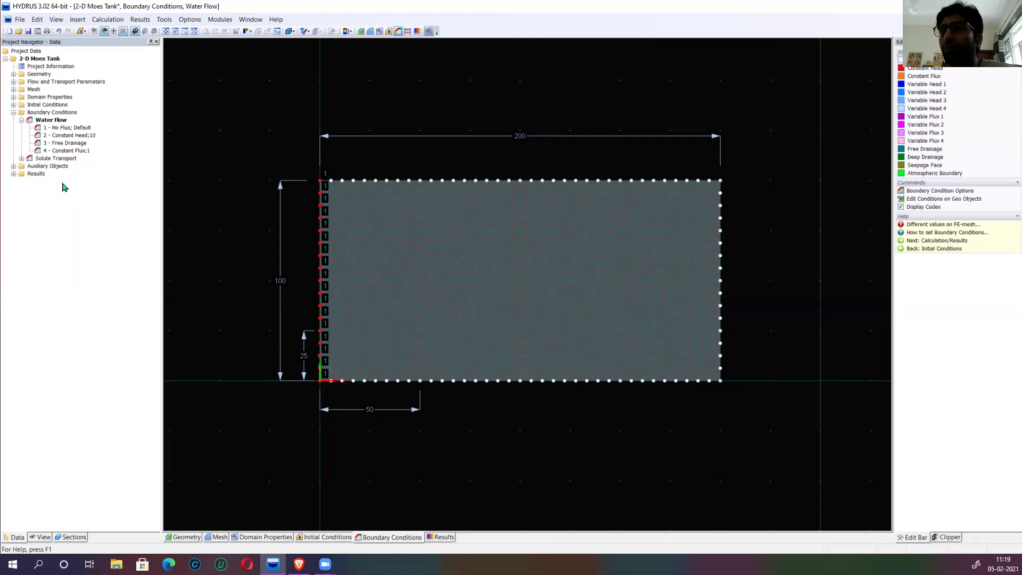
Run the calculation despite the differing water flow boundary conditions on mesh and geometry, closing the calculation window when it finishes
click(56, 158)
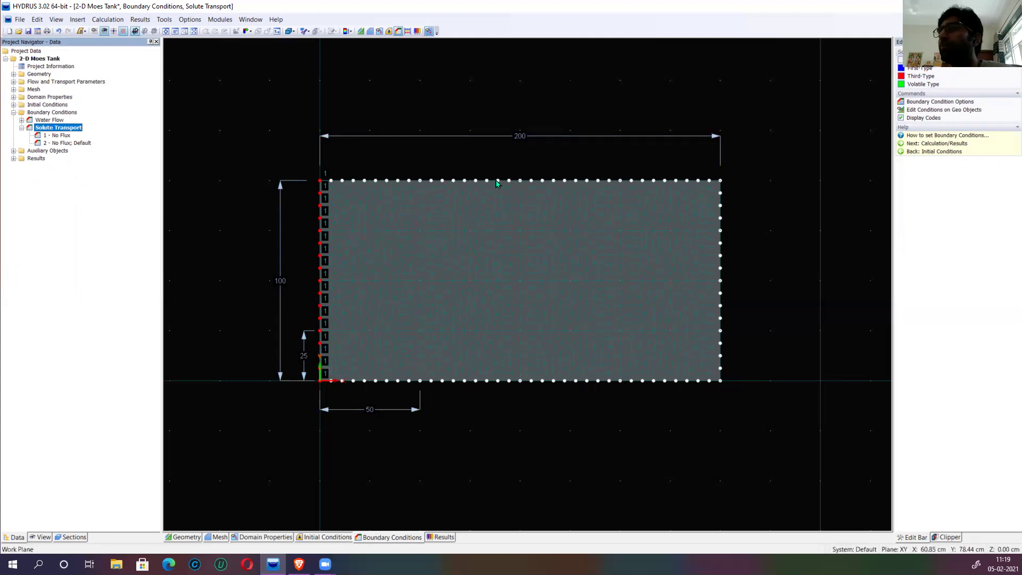
click(408, 32)
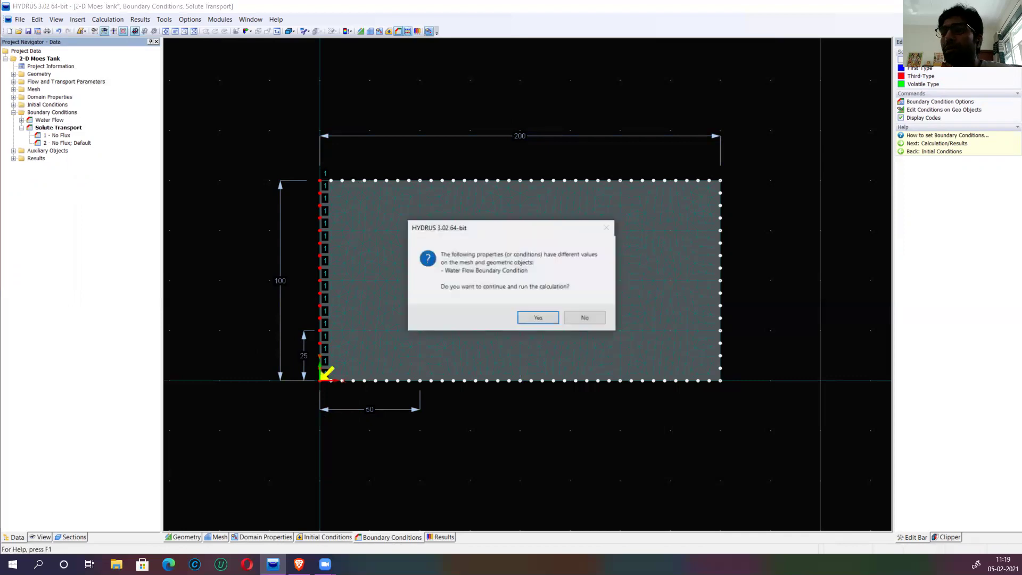
click(538, 317)
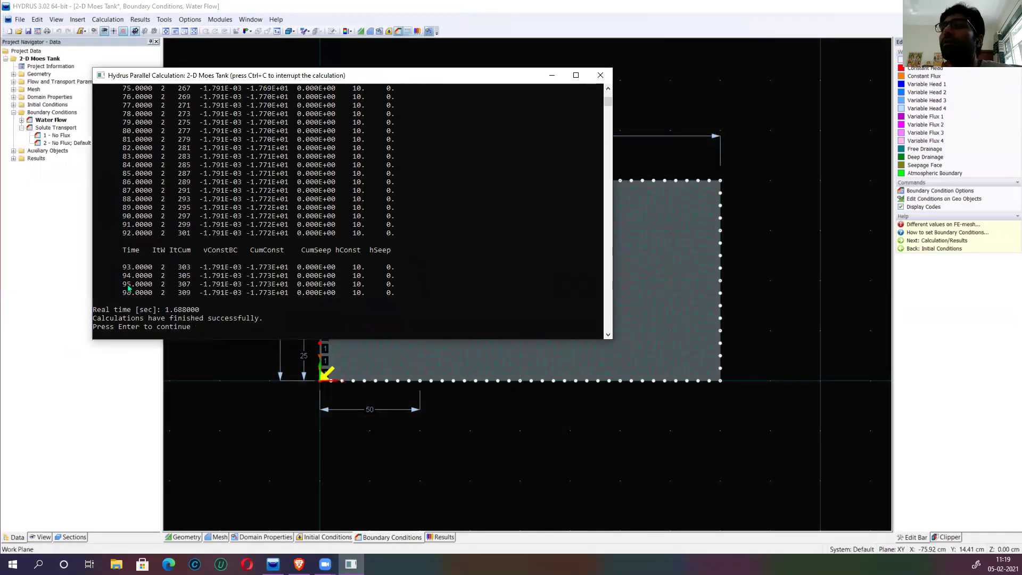
click(601, 75)
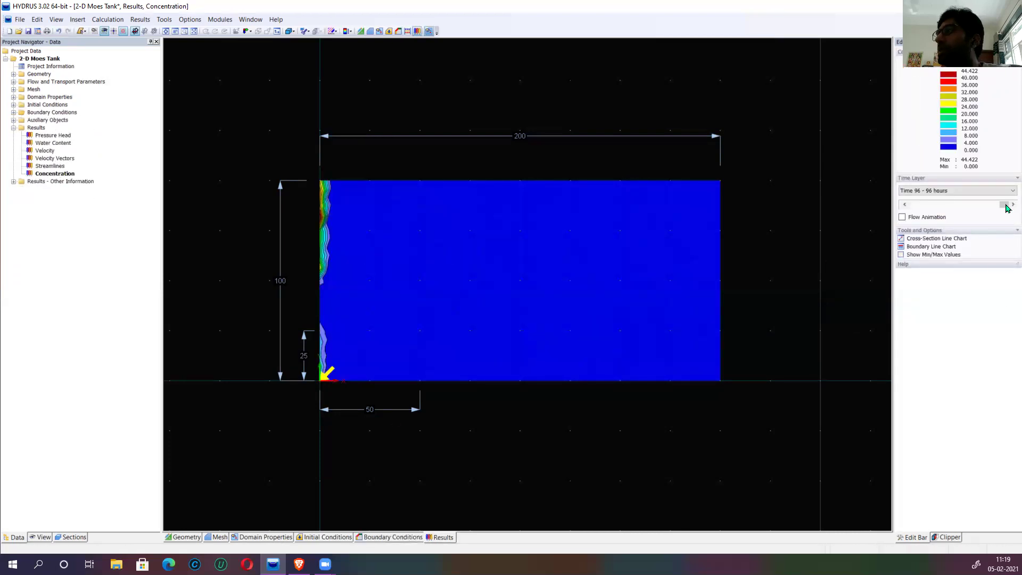
Examine the concentration and water content results across the time layers up to 96 hours
mouse_move(920, 201)
mouse_down()
mouse_move(909, 199)
mouse_move(929, 205)
mouse_up()
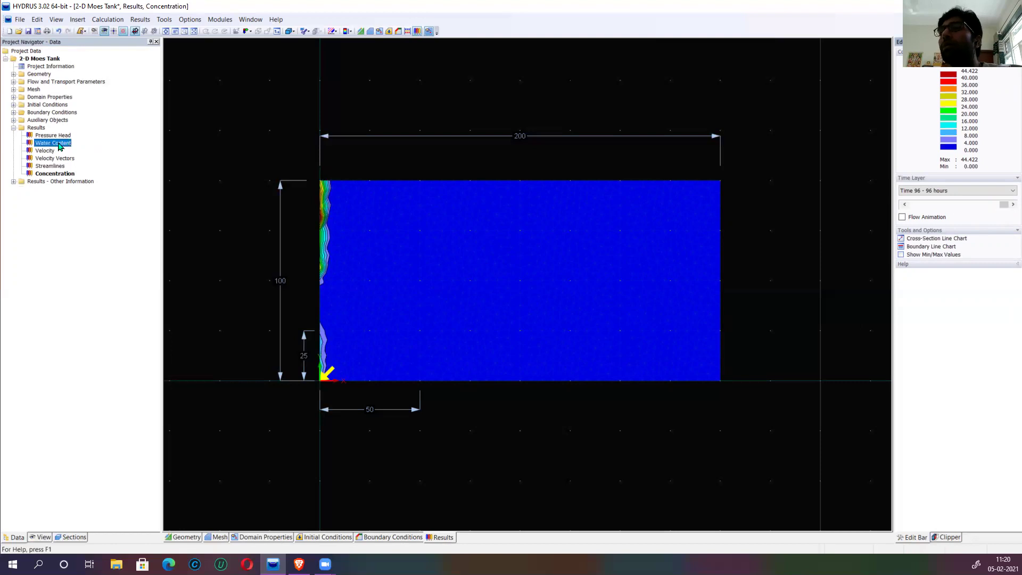
click(1000, 205)
drag(903, 204, 1005, 213)
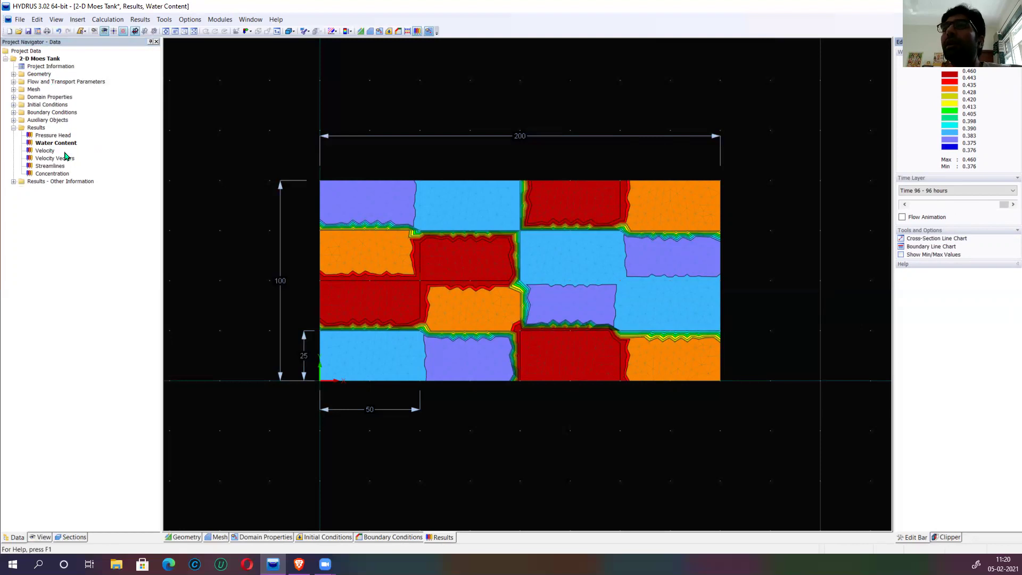
double_click(50, 83)
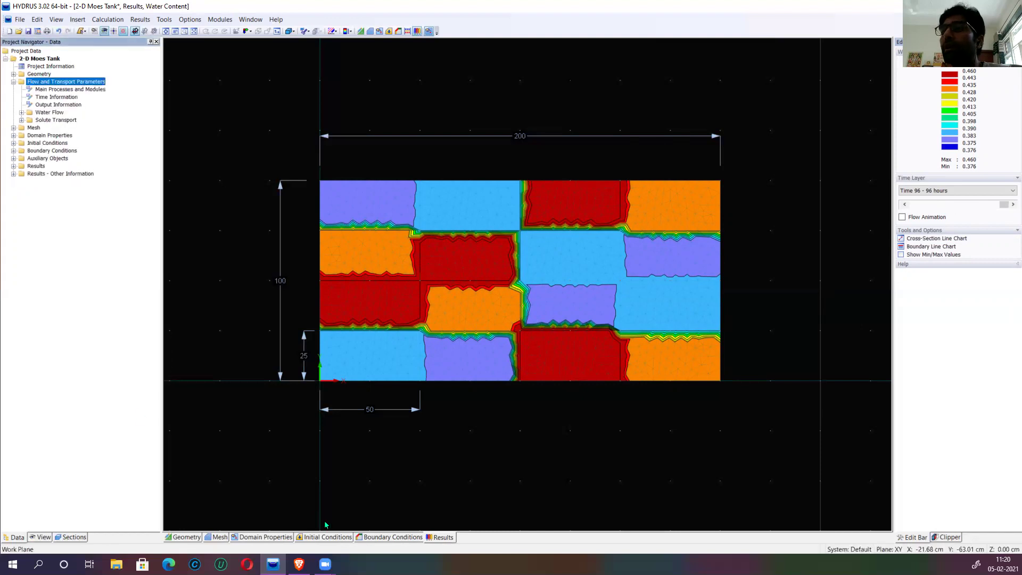
Assign a Constant Flux water flow boundary condition of 2 cm/hour along the tank's left edge, accepting deletion of the existing results
click(380, 538)
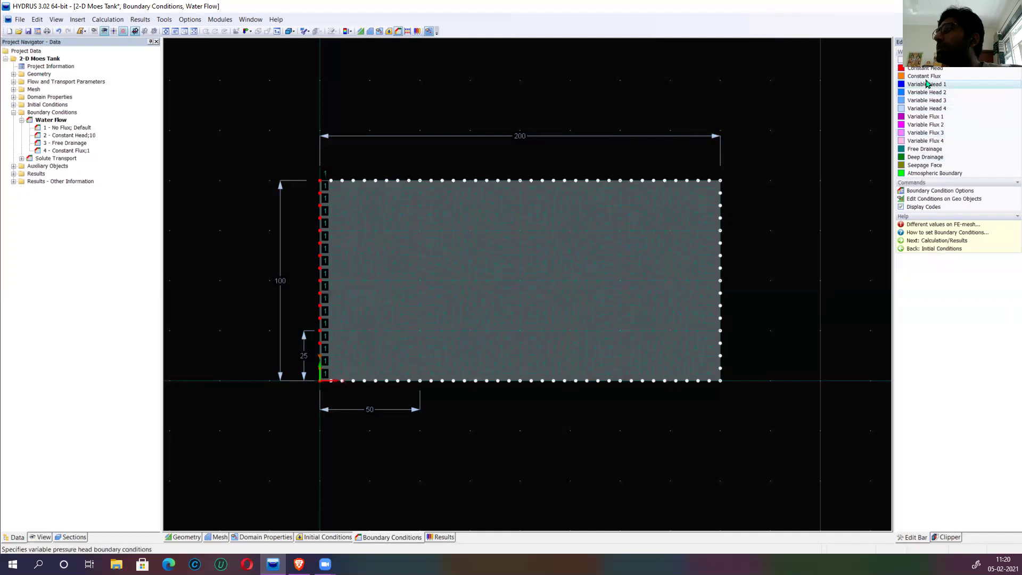
click(926, 79)
click(320, 181)
click(325, 379)
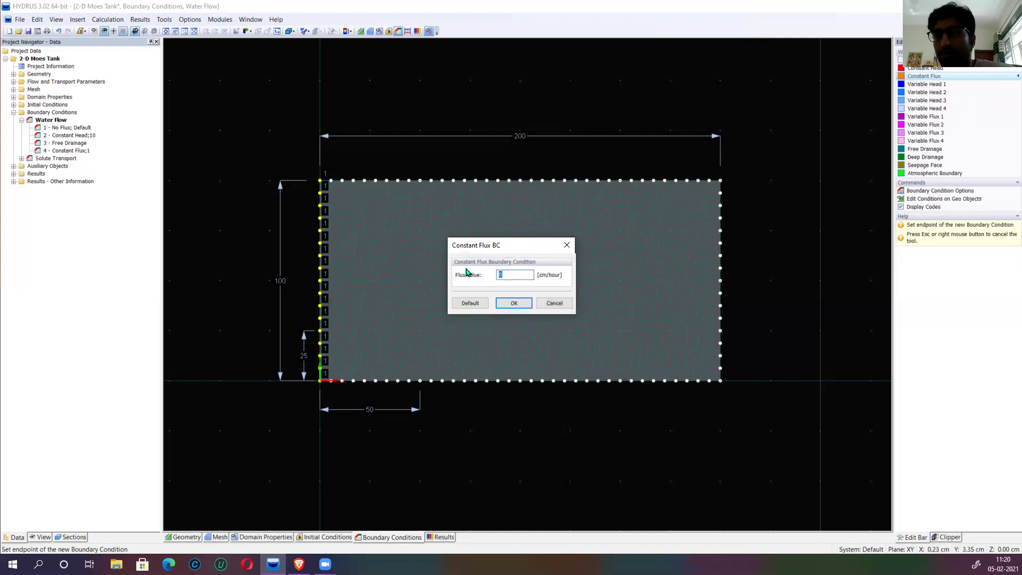
text(2)
click(525, 307)
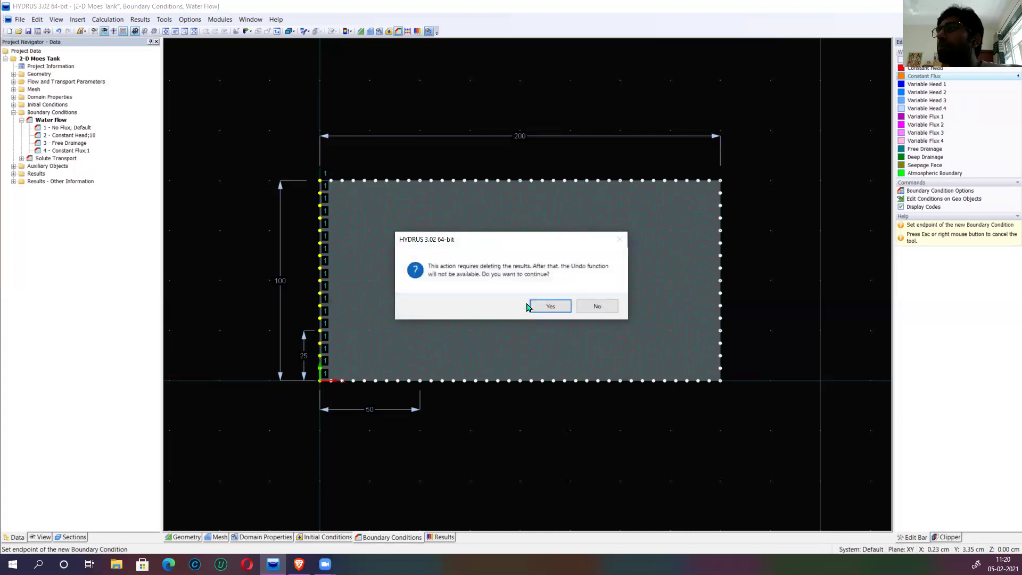
click(557, 307)
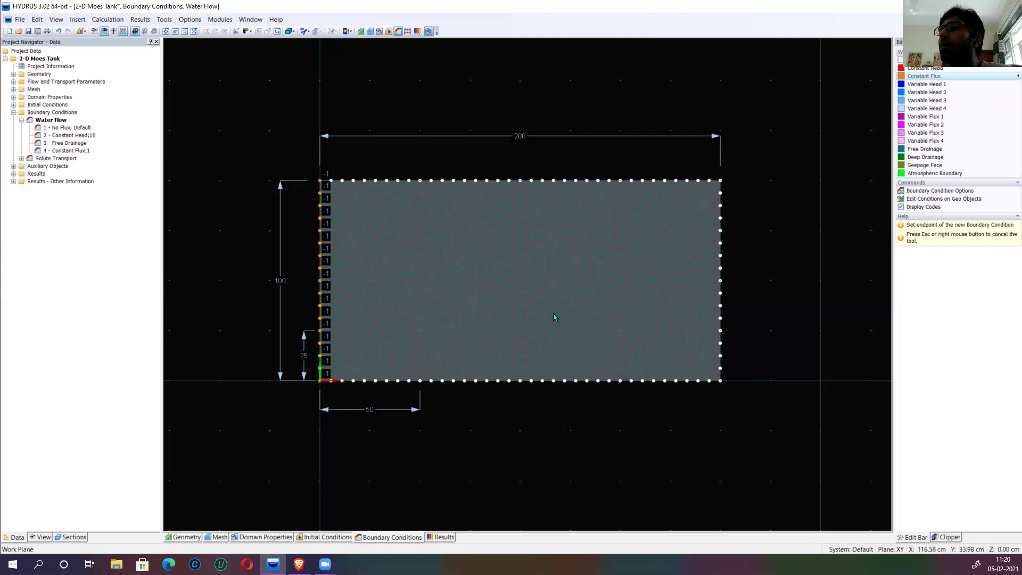
right_click(781, 149)
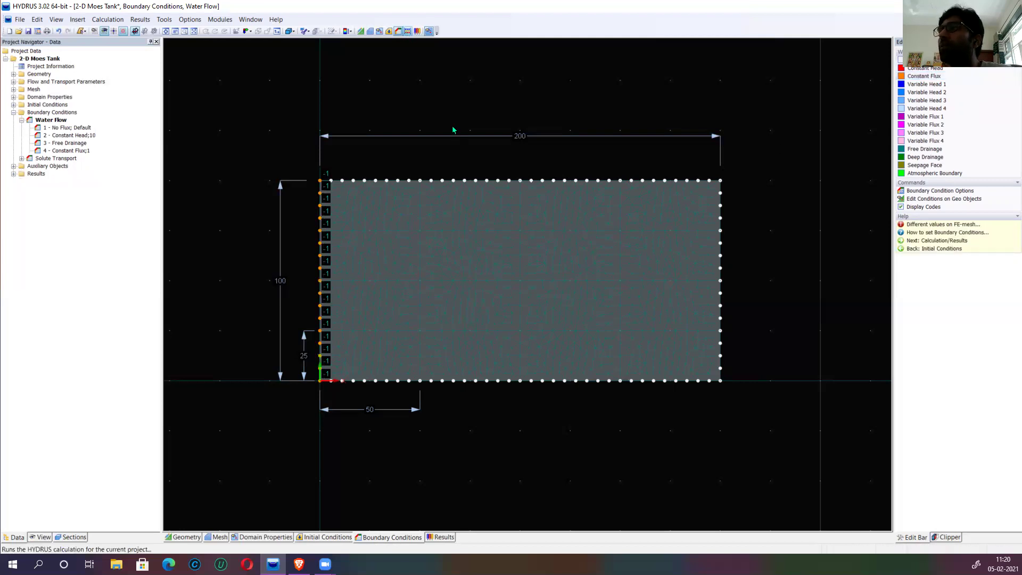
Rerun the calculation with the initial pressure head view shown, closing the calculation window when it finishes
click(323, 537)
click(532, 324)
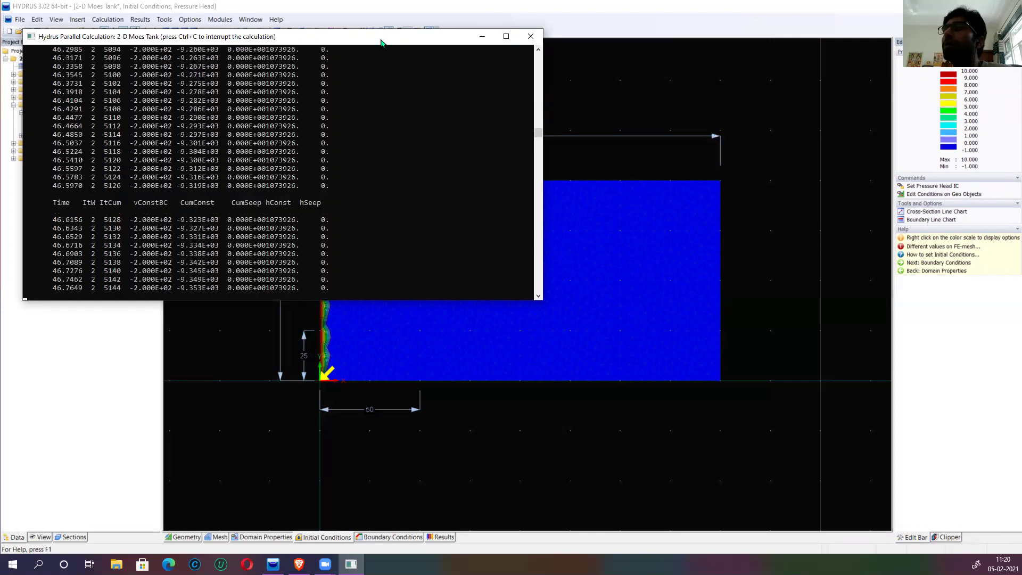
drag(381, 42, 431, 58)
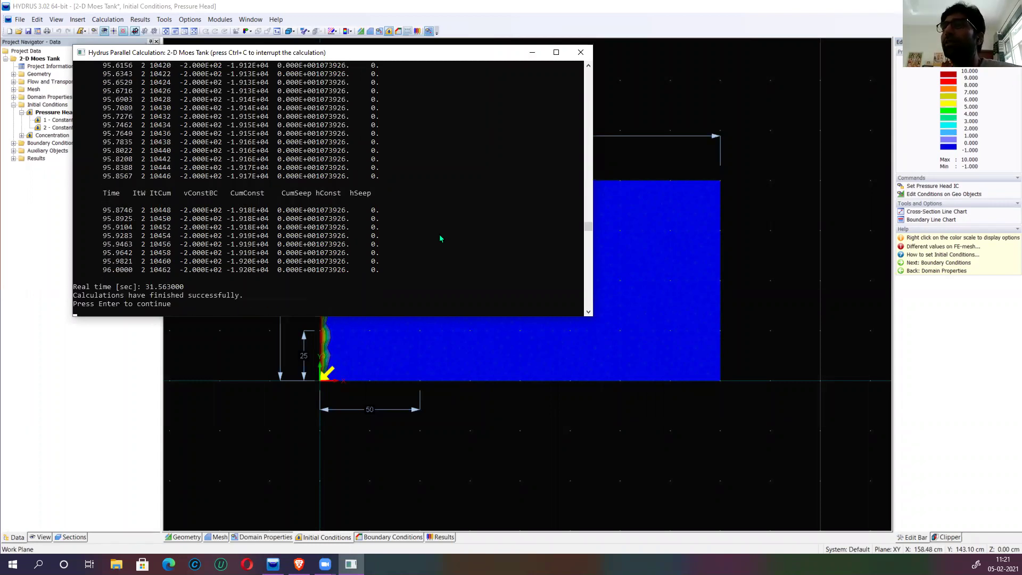
click(581, 53)
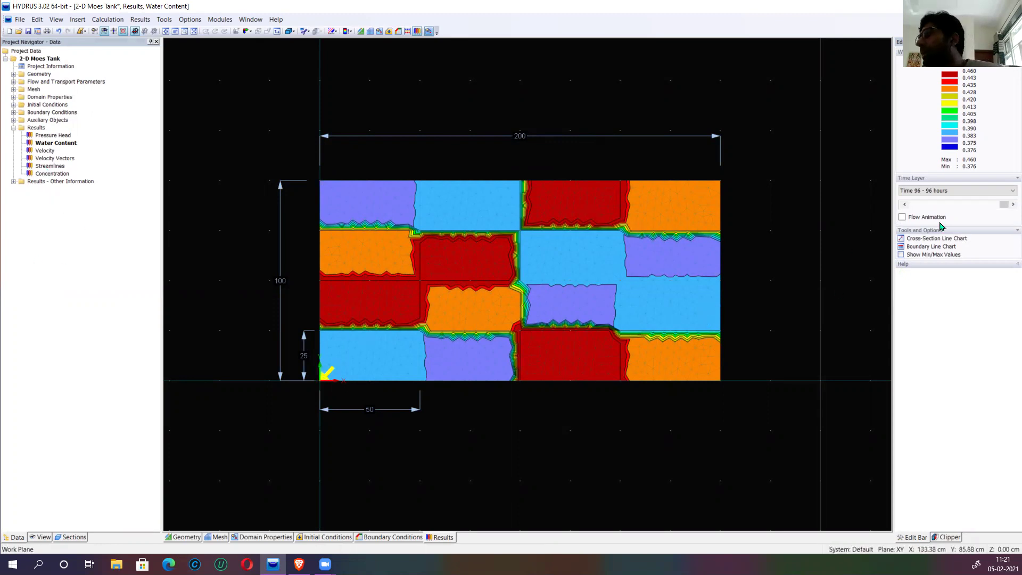
Examine the concentration results hour by hour from 0 to 8 hours
click(65, 176)
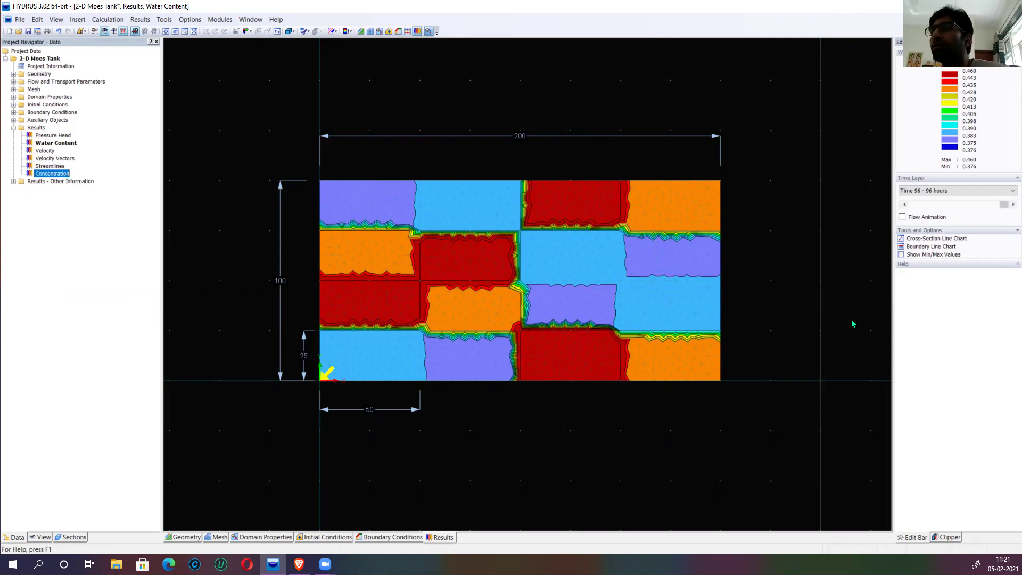
drag(1003, 204, 908, 206)
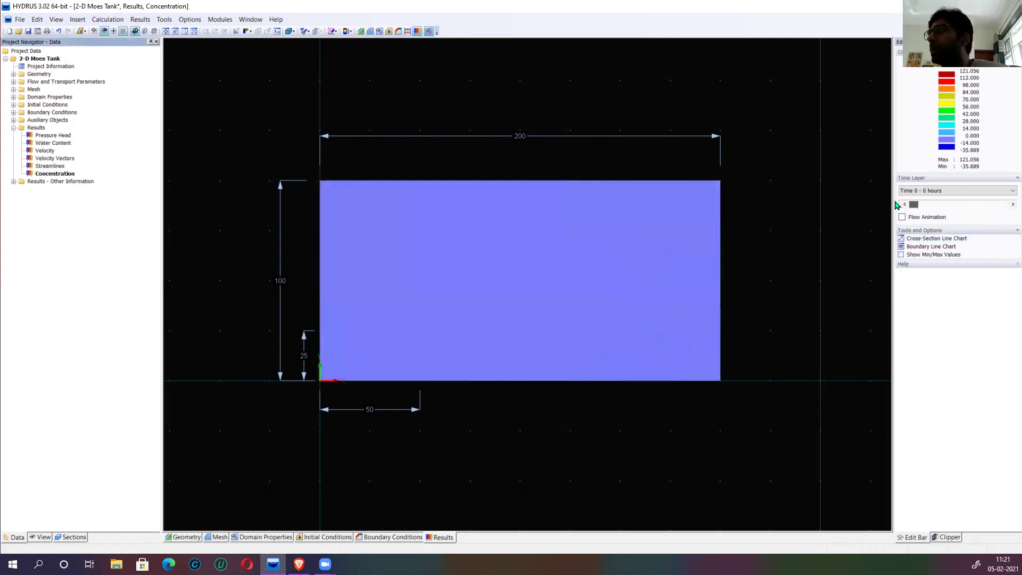
click(1006, 205)
click(1007, 205)
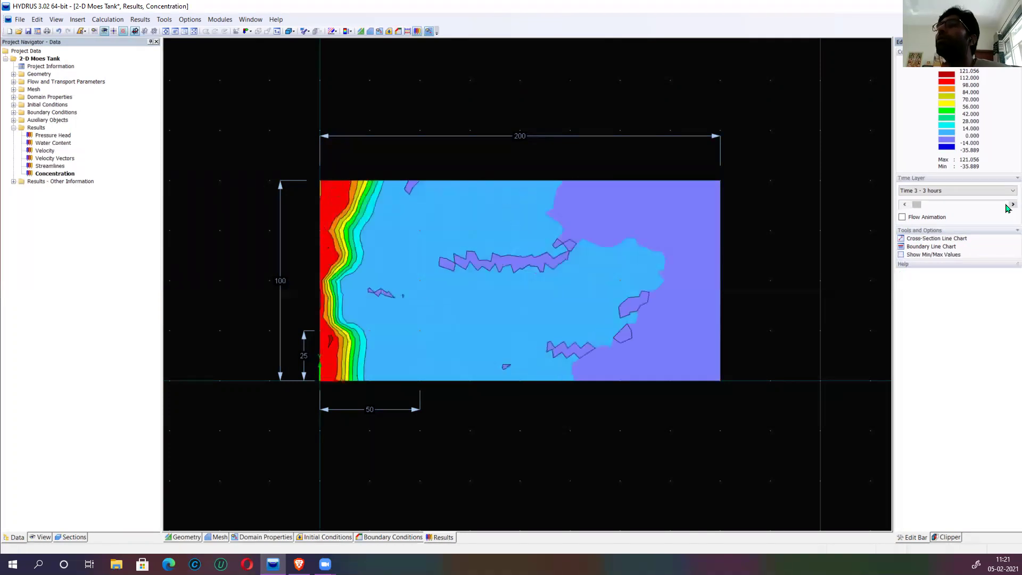
click(1007, 205)
click(1007, 206)
click(1008, 206)
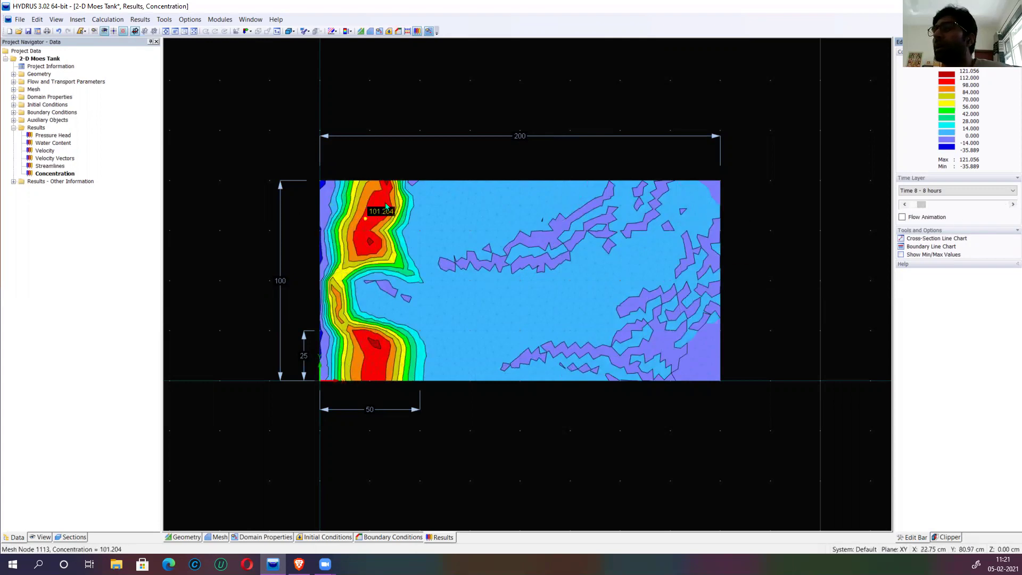
Show the material distribution on the geometry objects without numbering and examine the materials in the left column of blocks
click(269, 538)
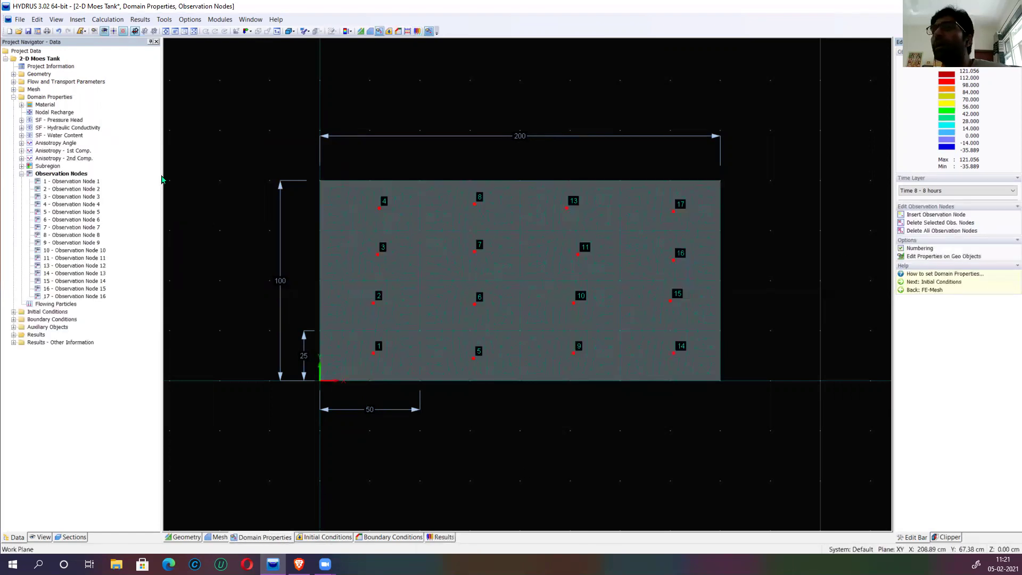
click(46, 105)
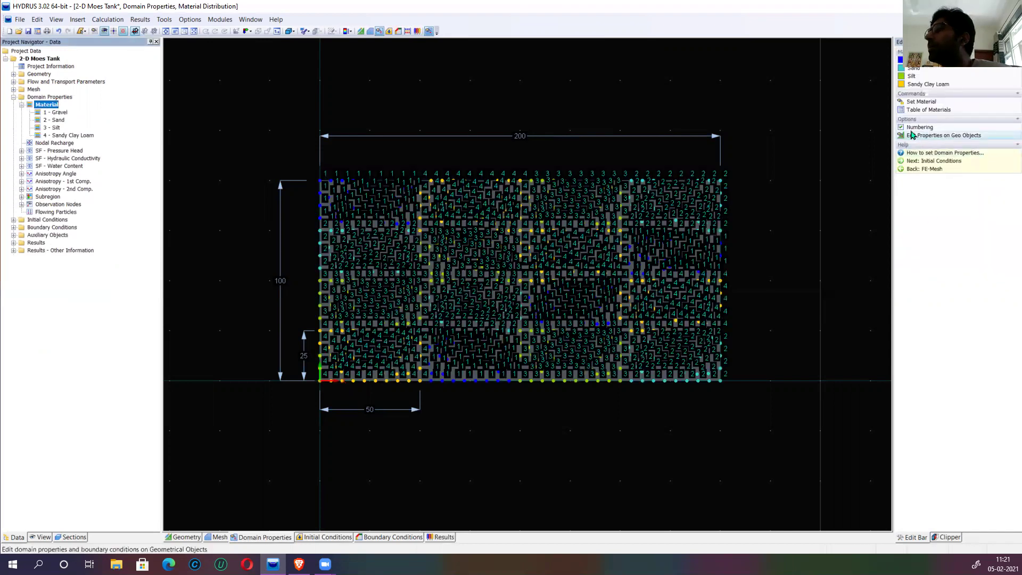
click(900, 128)
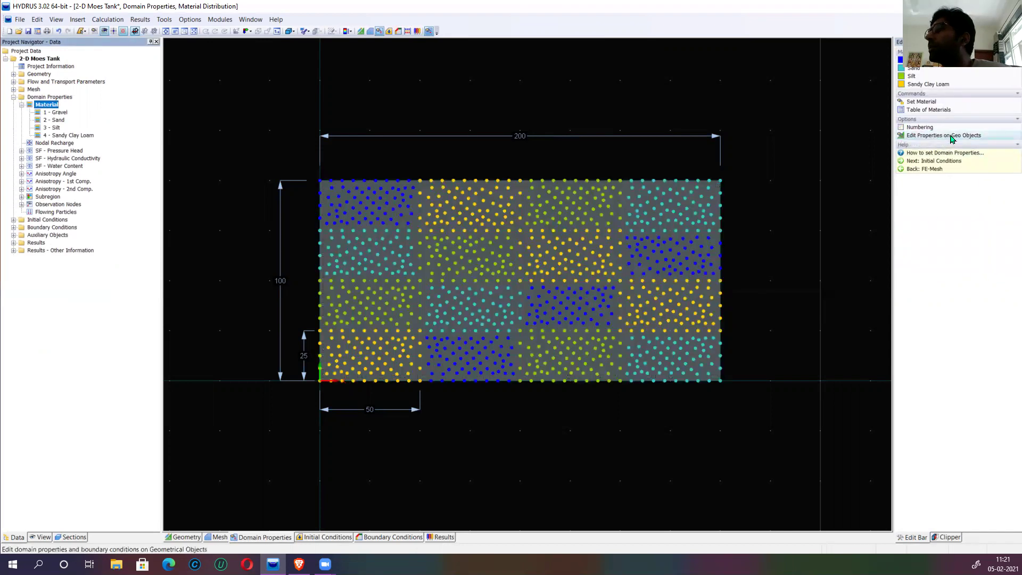
click(943, 136)
mouse_move(470, 326)
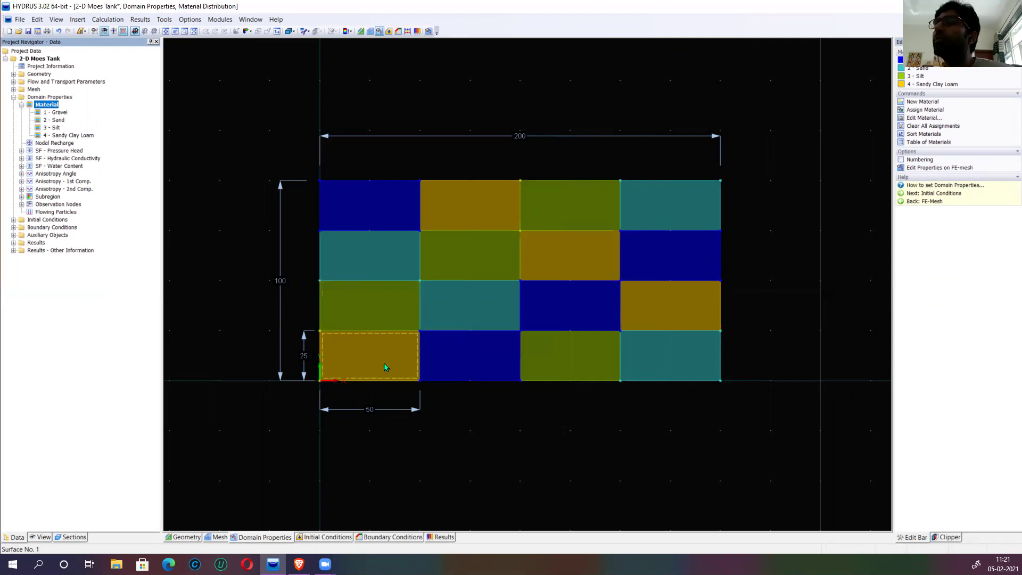
mouse_move(385, 367)
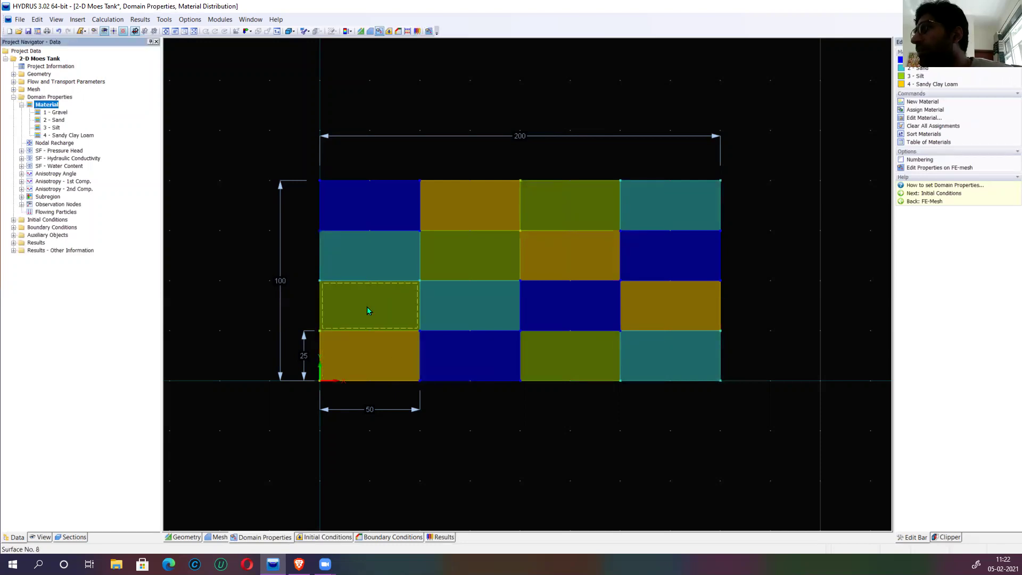
mouse_move(366, 308)
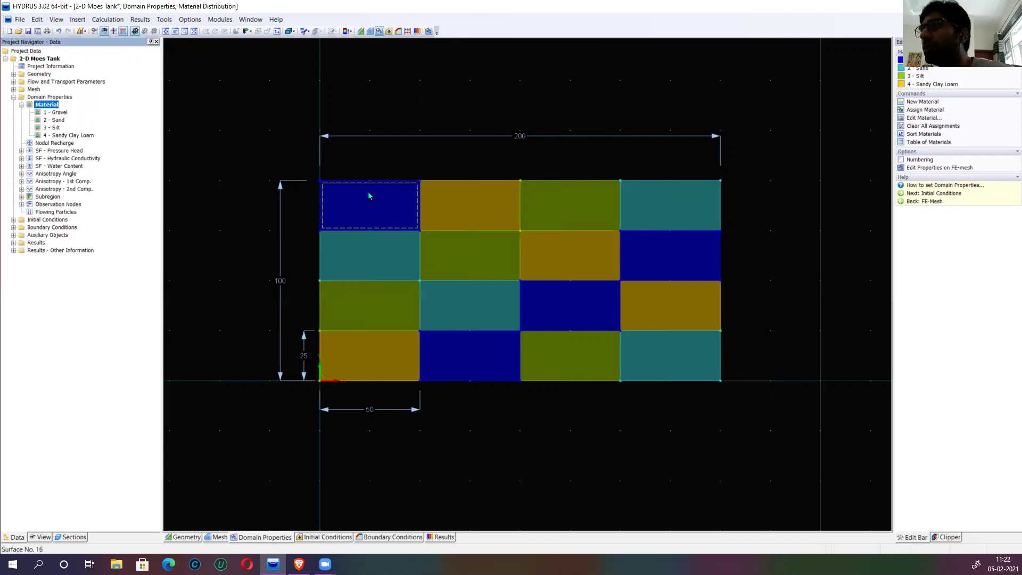
mouse_move(369, 196)
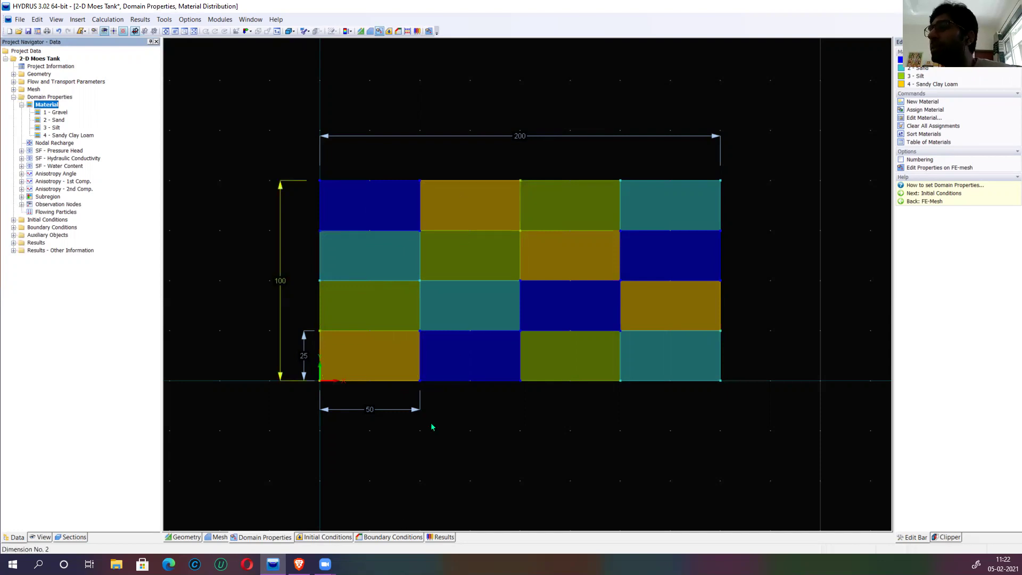
Inspect the concentration results at 19 hours and back to 15 hours, and compare them with the material distribution
click(444, 537)
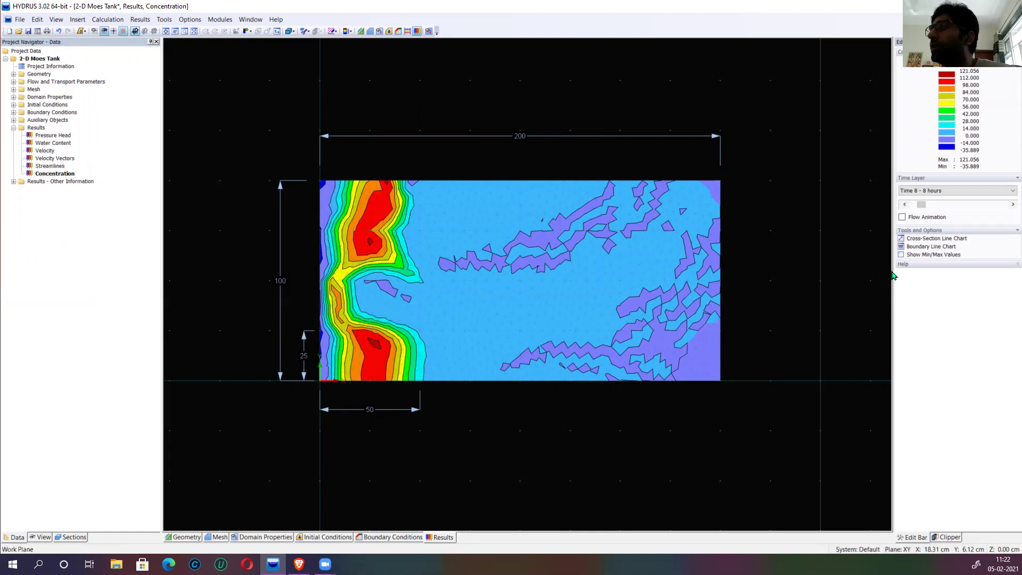
drag(922, 209, 933, 209)
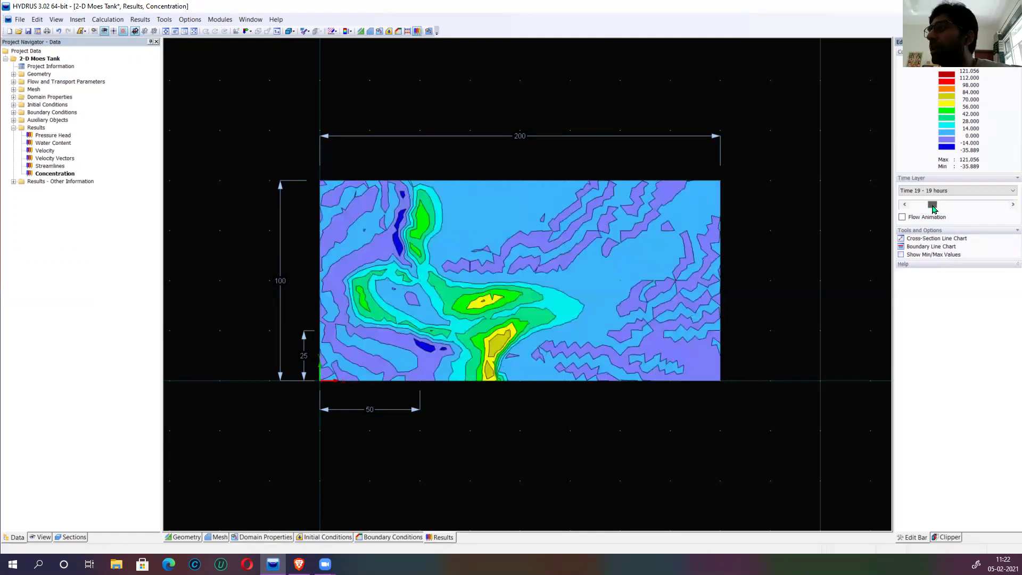
click(905, 206)
click(905, 206)
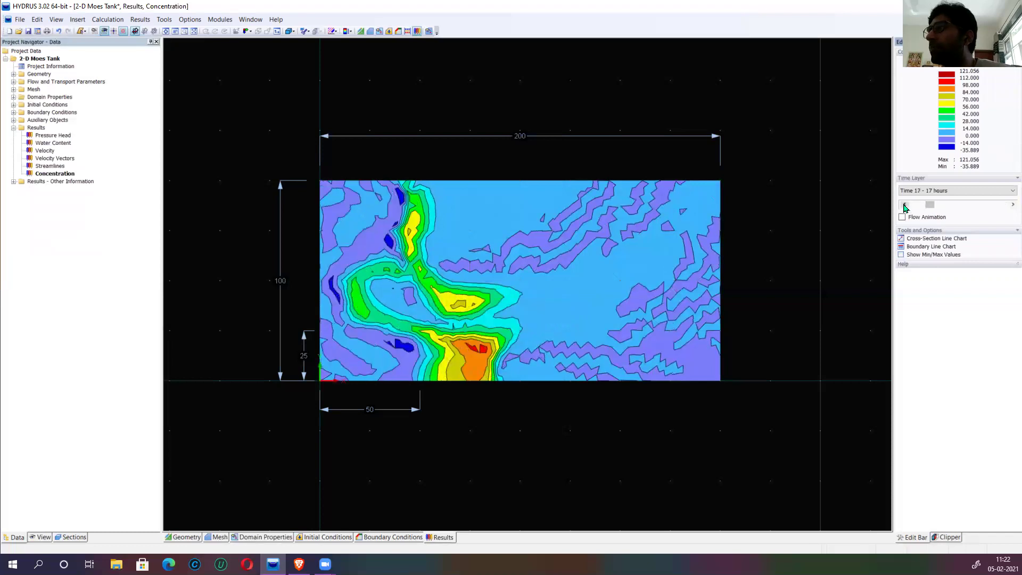
click(905, 205)
click(905, 206)
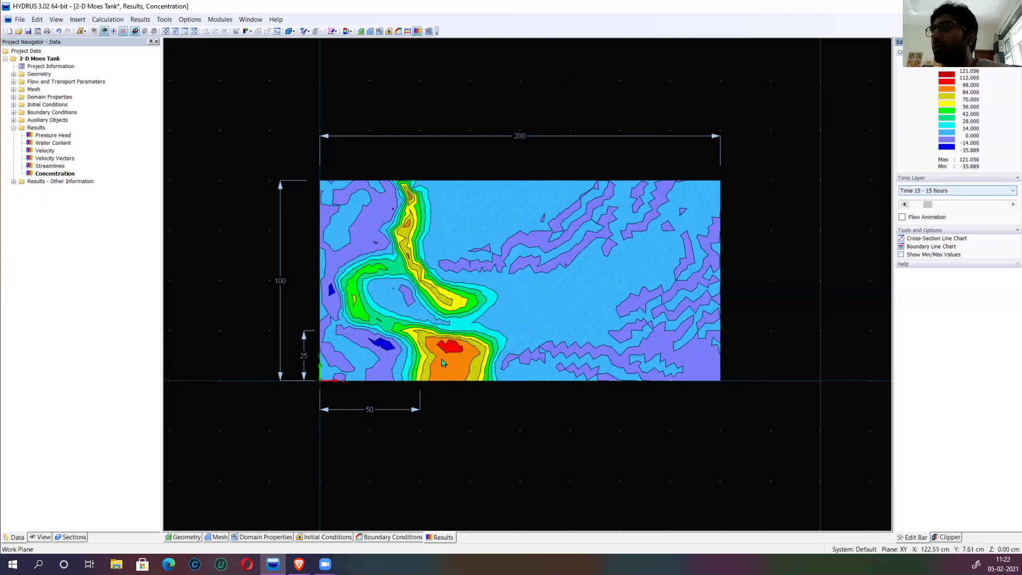
click(262, 541)
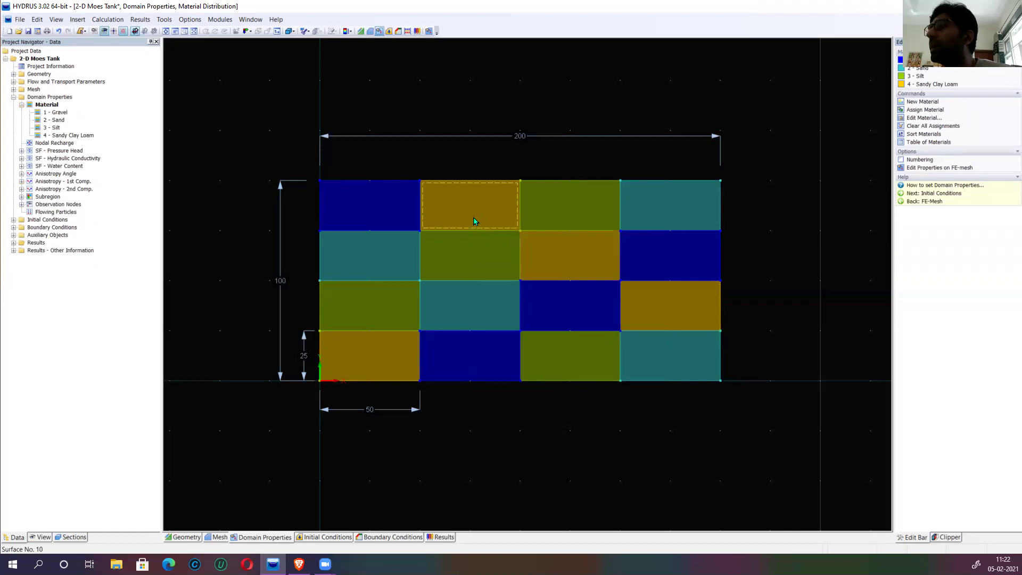
Inspect the concentration results at 39 hours and back at 21 hours, and compare them with the material distribution
click(441, 537)
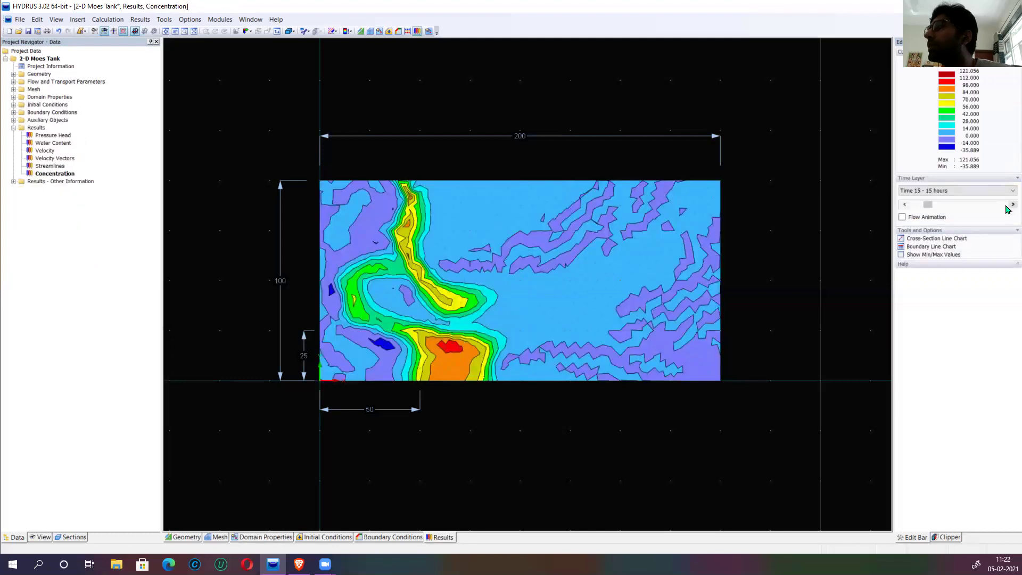
click(1008, 207)
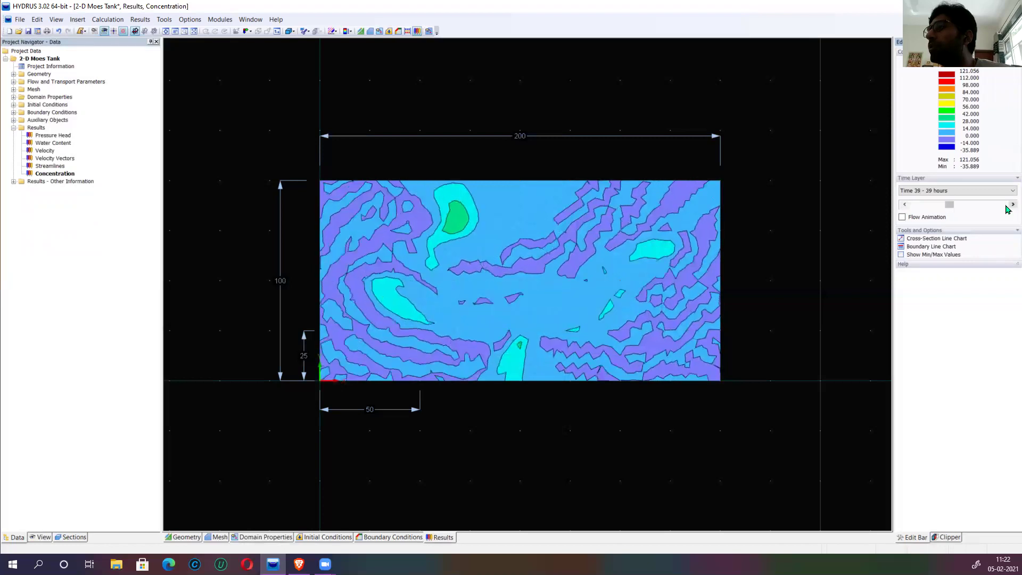
click(906, 205)
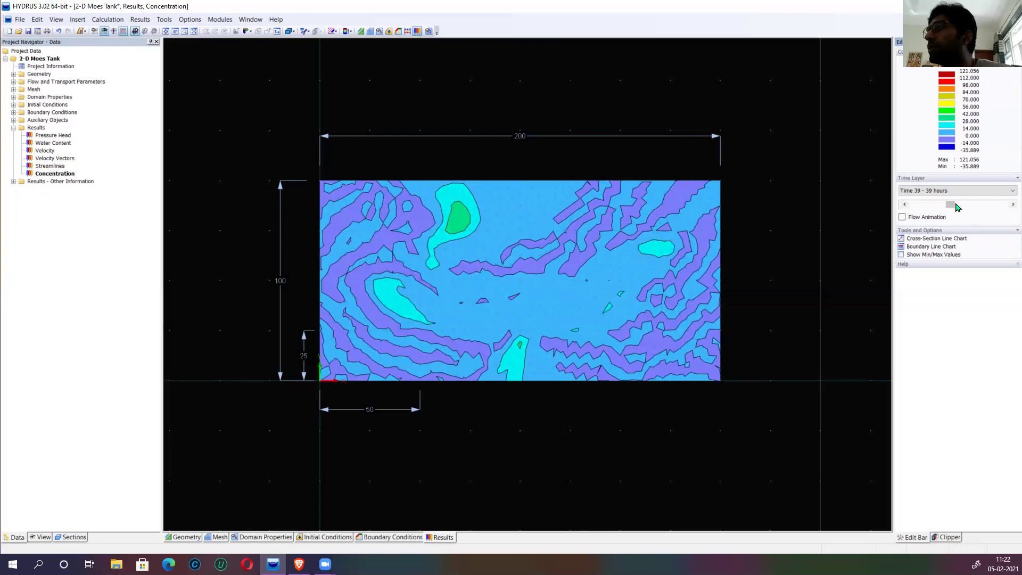
drag(949, 206, 933, 208)
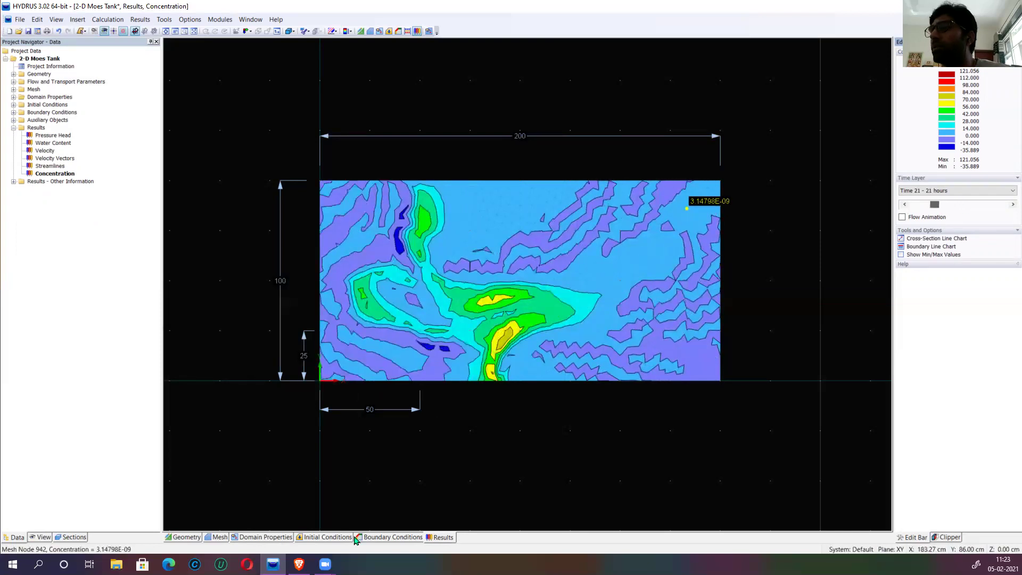
click(288, 534)
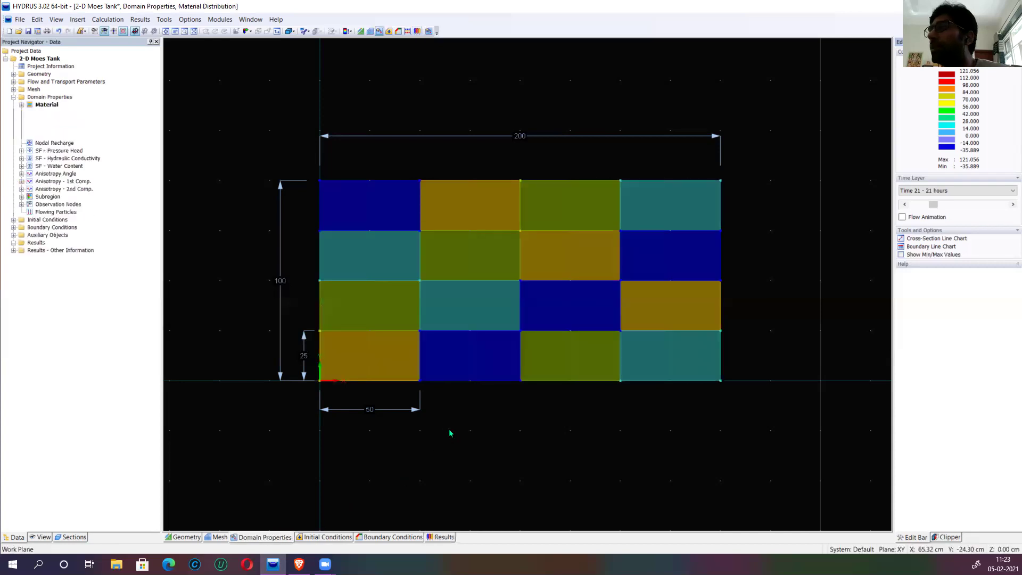
click(502, 342)
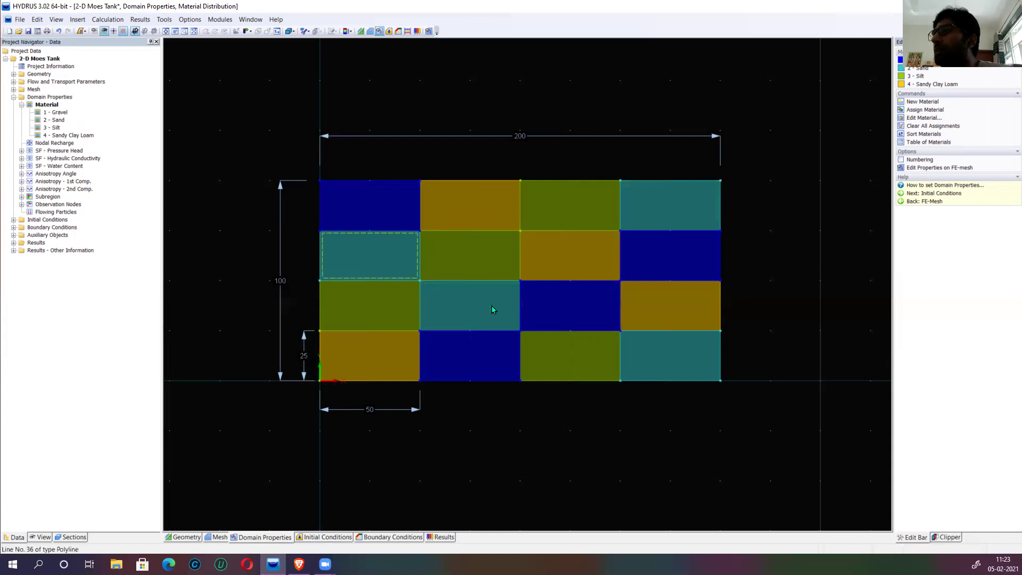
Step through the concentration results from 5 to 18 hours and compare the plume with the material distribution
click(441, 537)
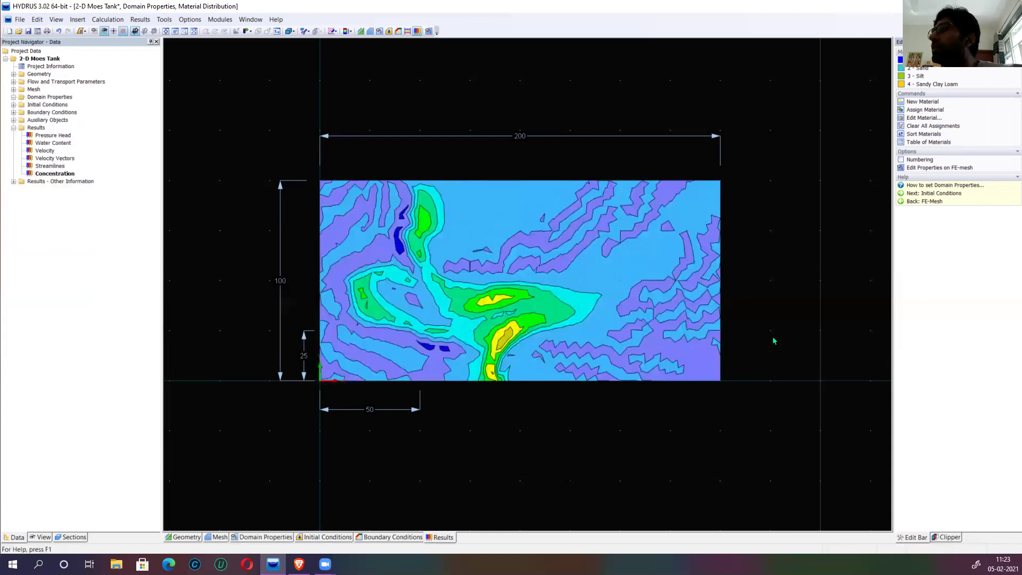
drag(933, 210, 920, 209)
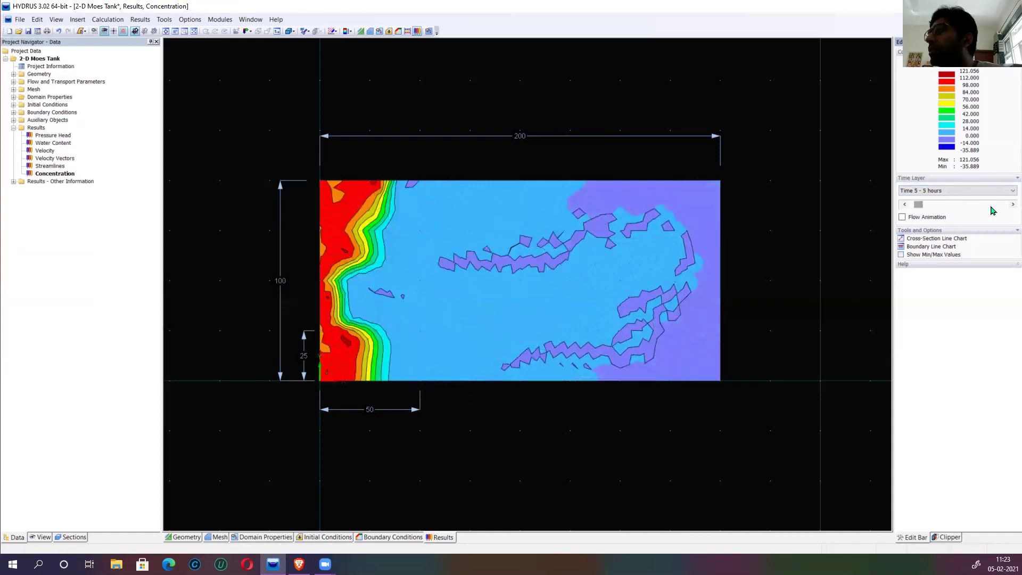
click(1008, 207)
click(1008, 206)
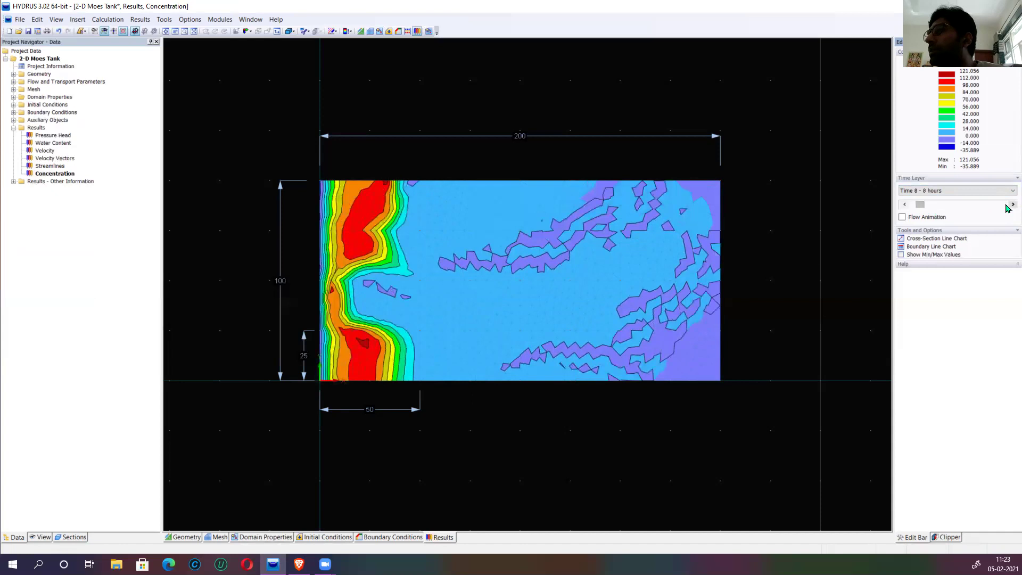
click(1013, 205)
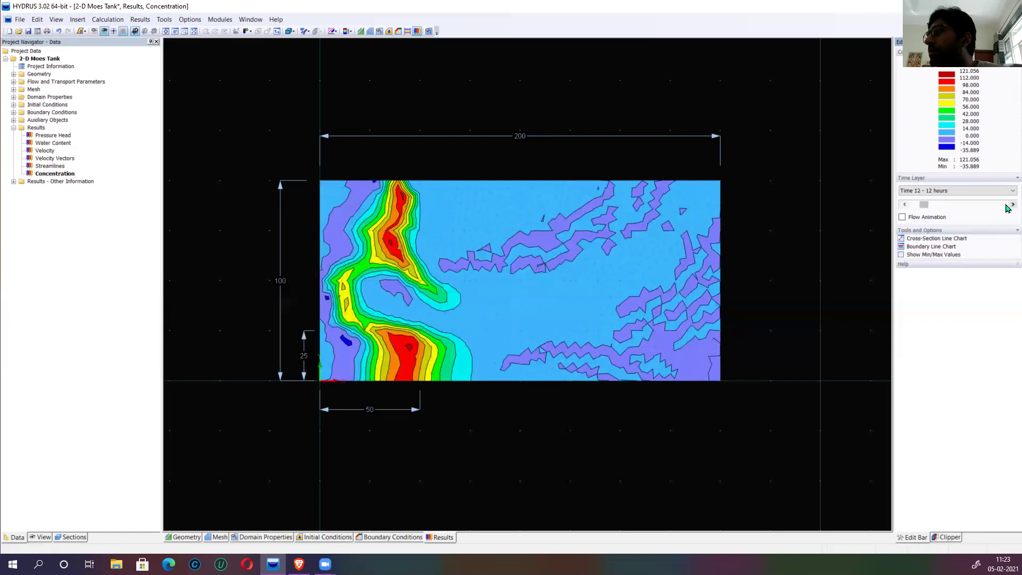
click(1007, 205)
click(1007, 205)
click(1007, 205)
click(1006, 205)
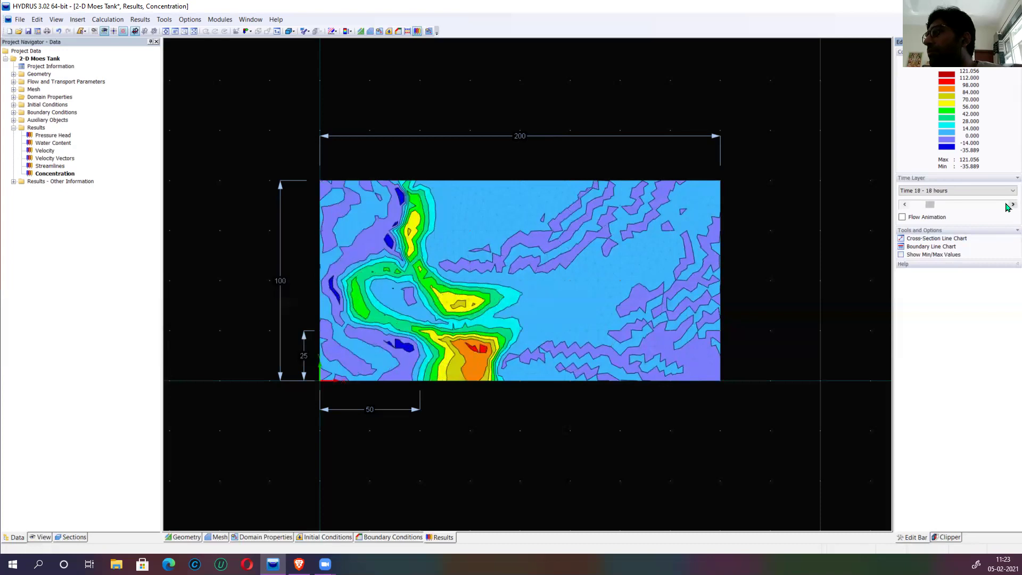
click(271, 537)
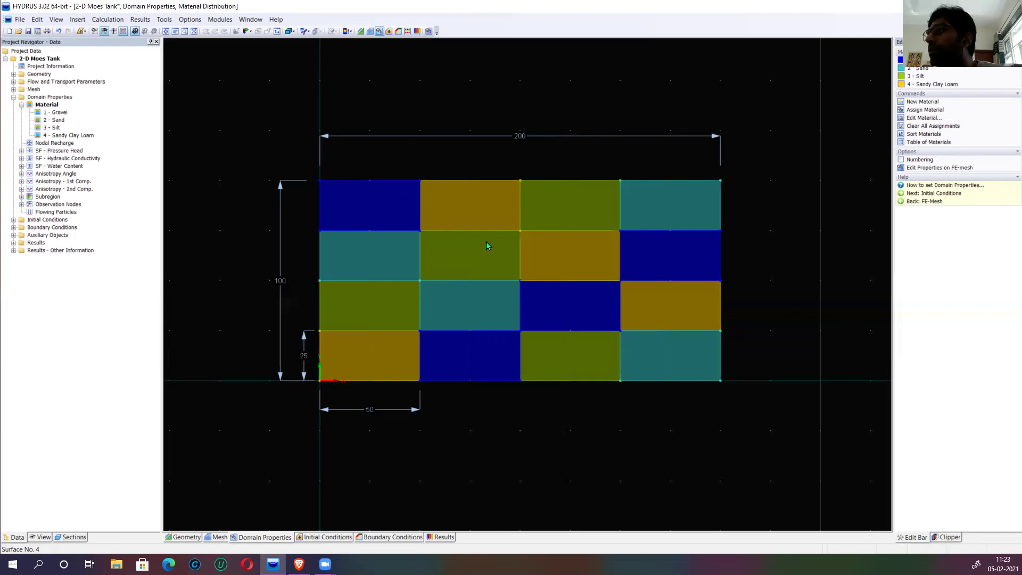
Examine the concentration results at 46 hours and check which material lies in the second block of the upper row
click(442, 537)
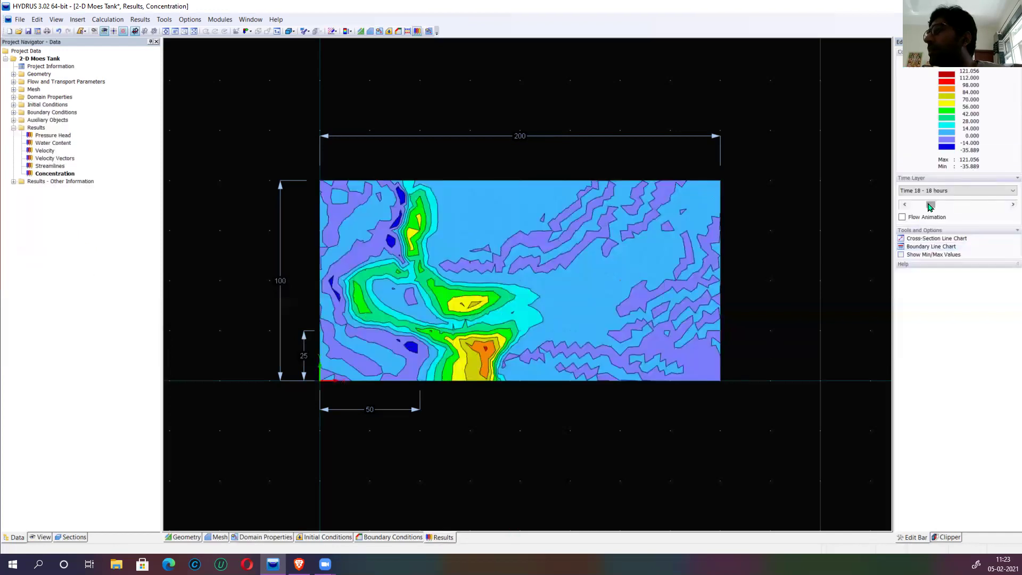
drag(932, 208, 957, 208)
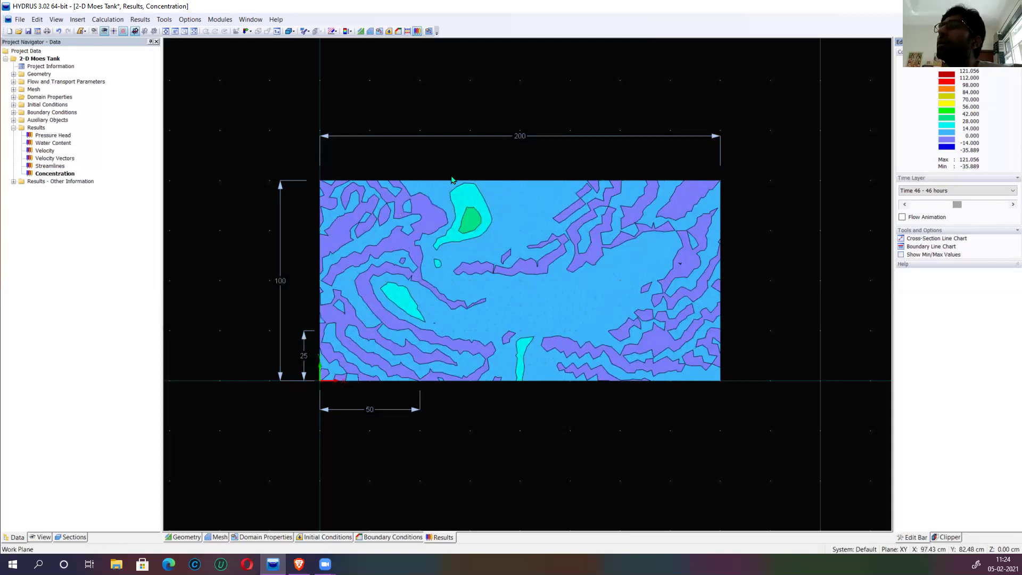
mouse_move(467, 184)
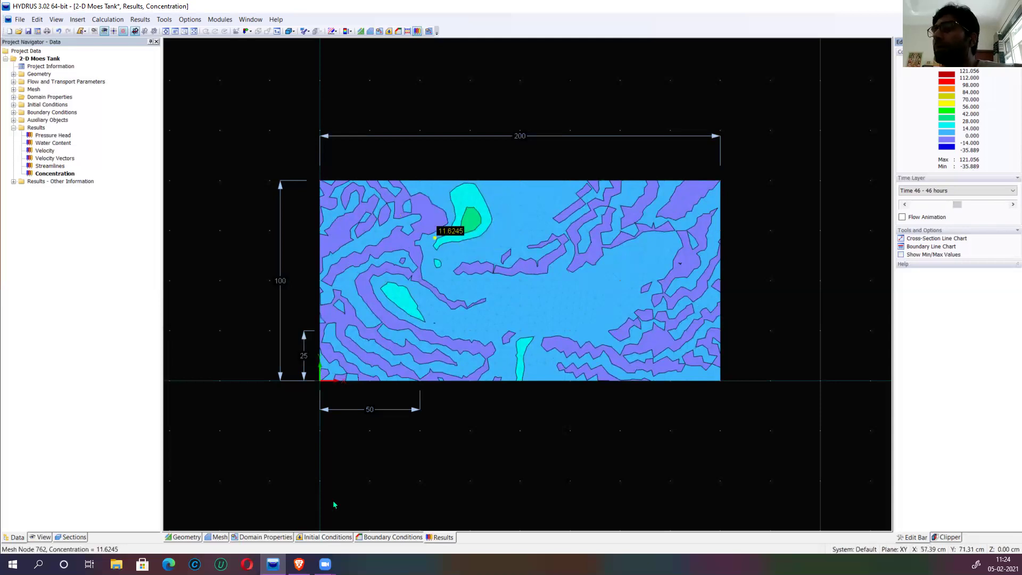
click(266, 538)
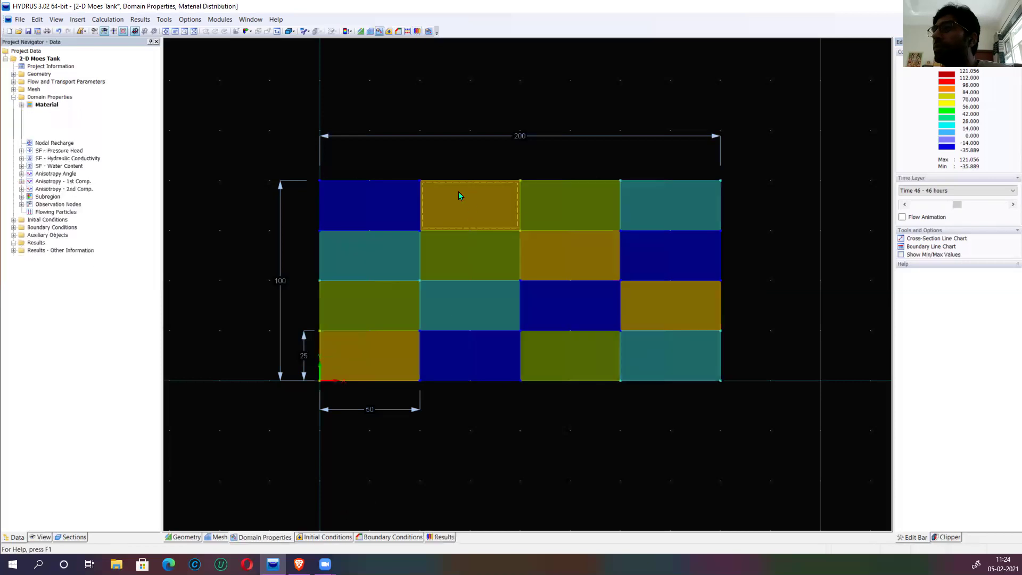
click(401, 537)
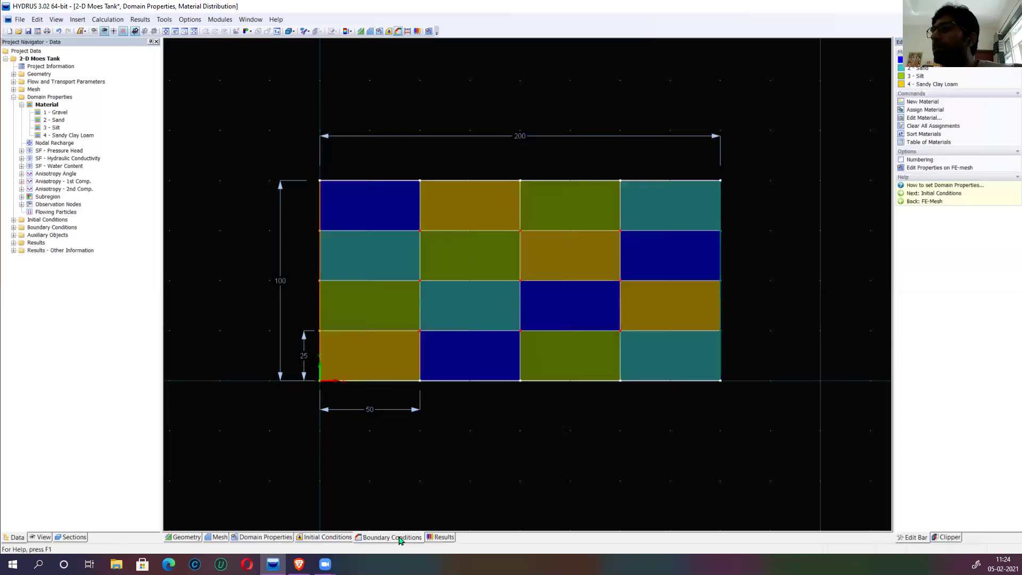
Examine the concentration results at 96 hours and probe a mesh node in the second block of the upper row
click(442, 537)
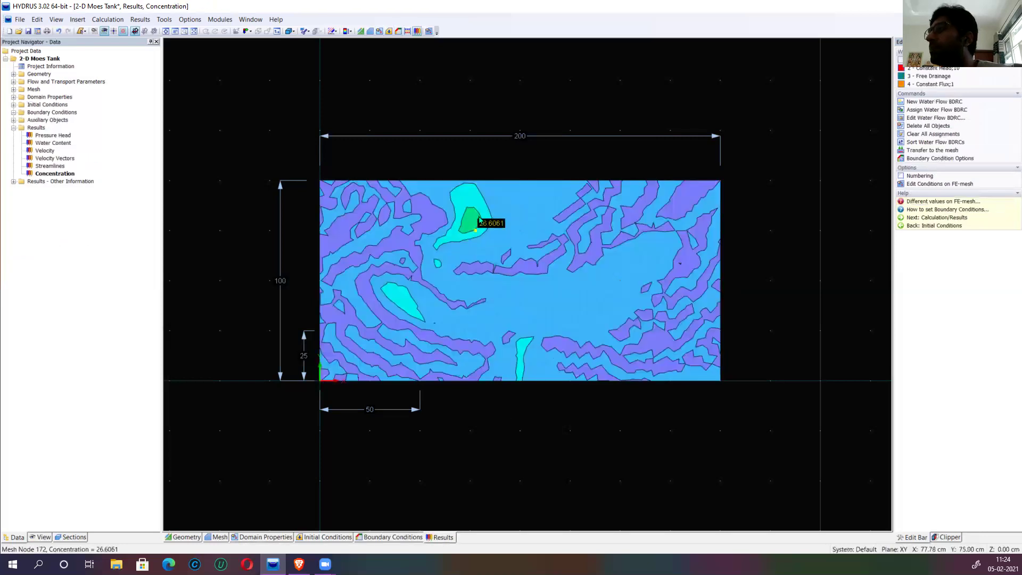
drag(960, 208, 1008, 209)
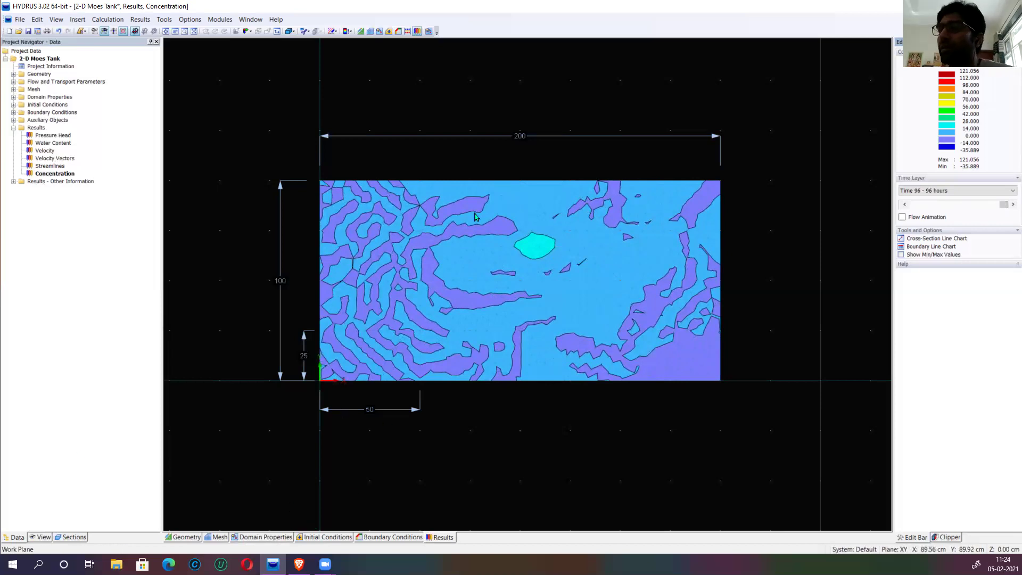
mouse_move(475, 216)
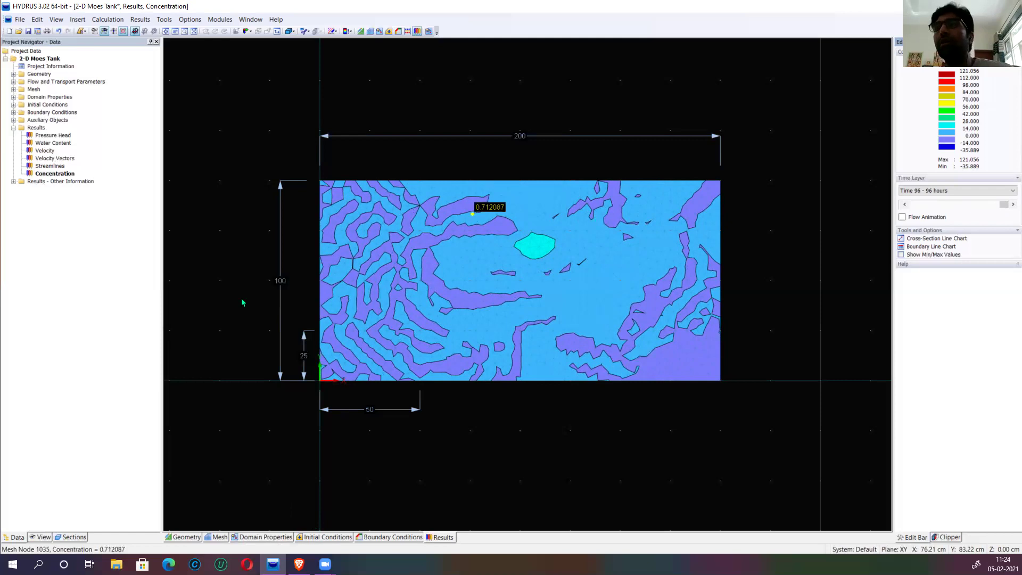
Open the observation points results, accepting the automatic data selection, and plot Water Content against Time
click(14, 182)
click(56, 190)
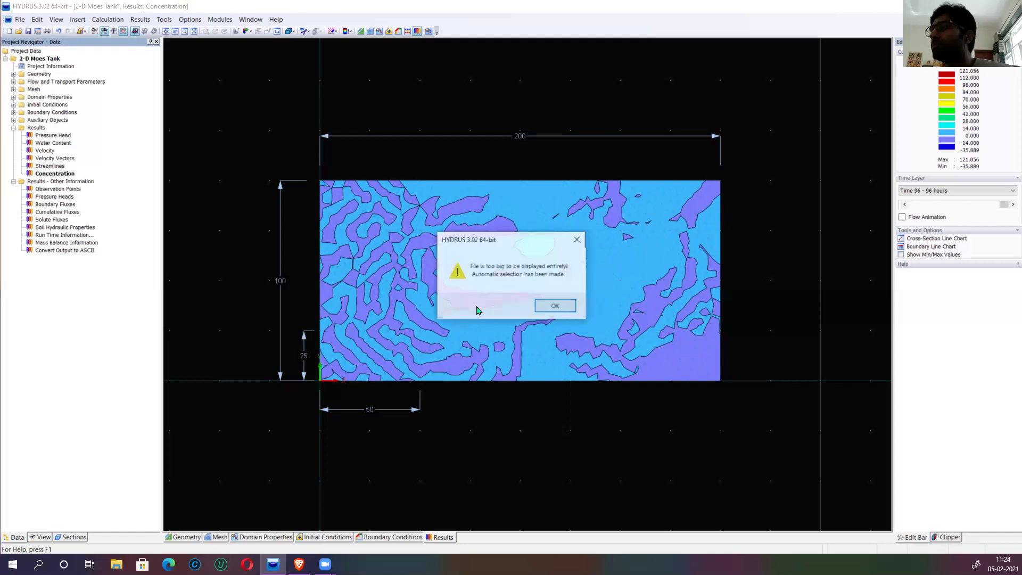
click(556, 308)
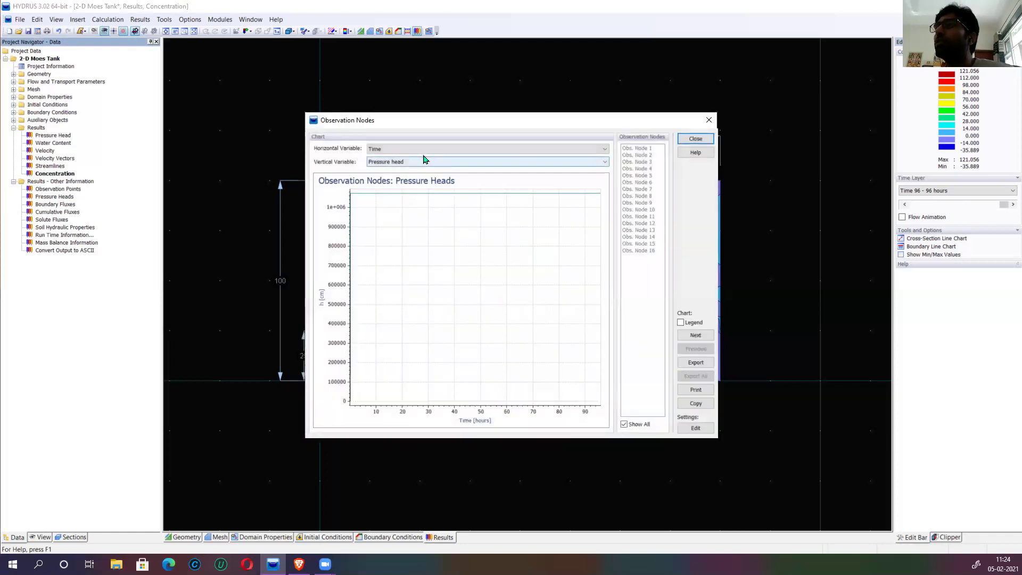
drag(409, 125, 323, 114)
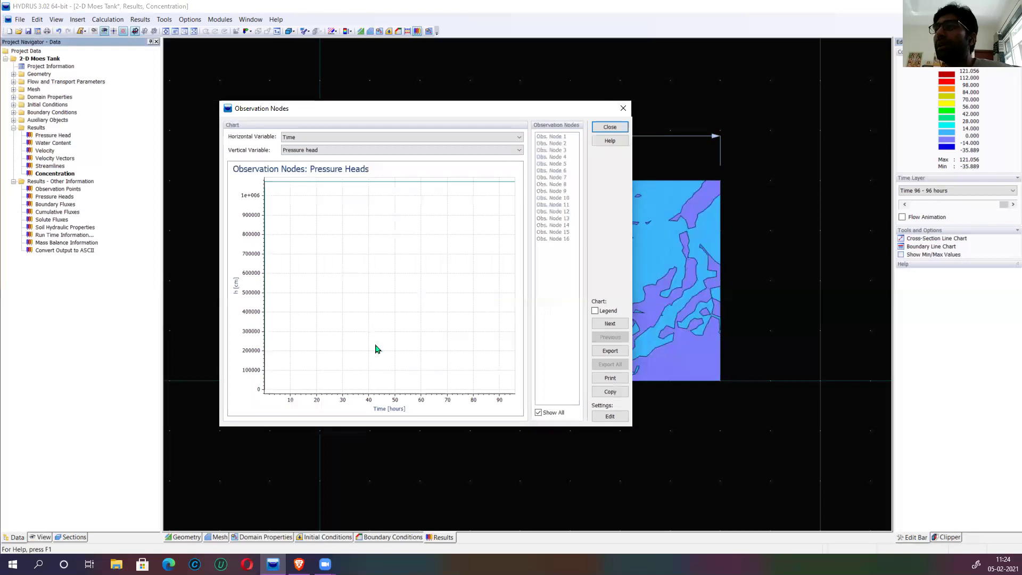
click(369, 151)
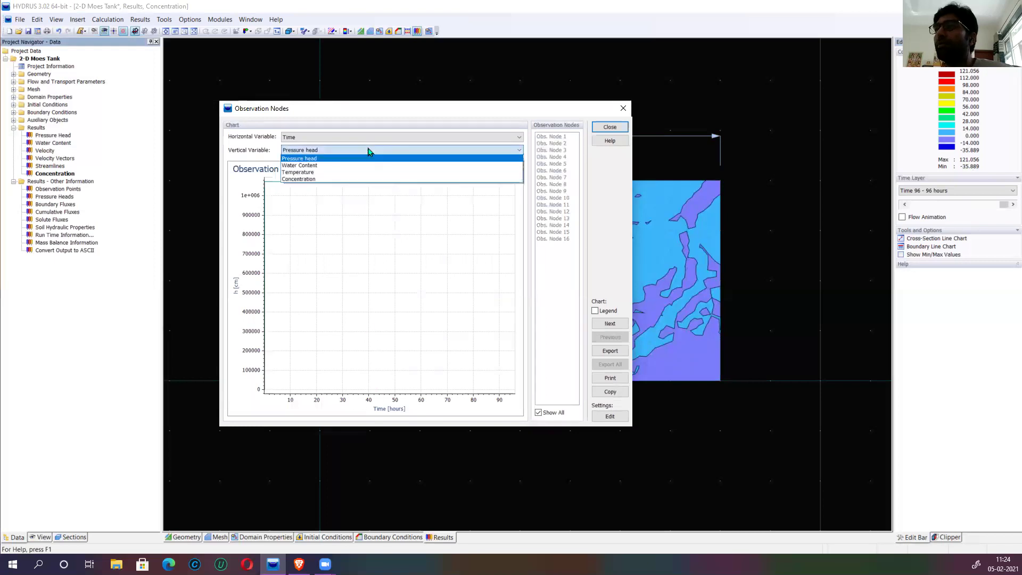
click(308, 165)
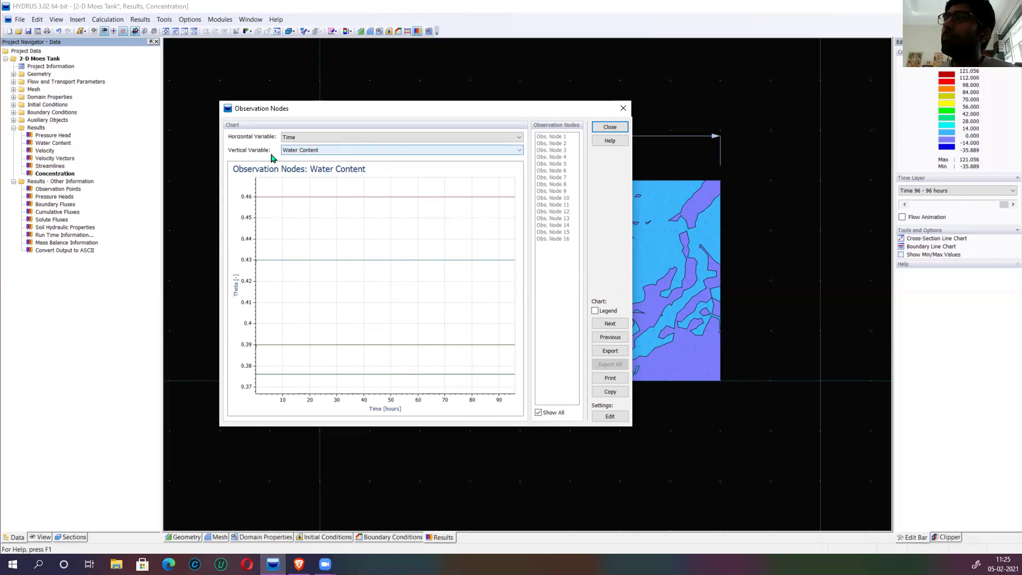
click(293, 151)
click(293, 150)
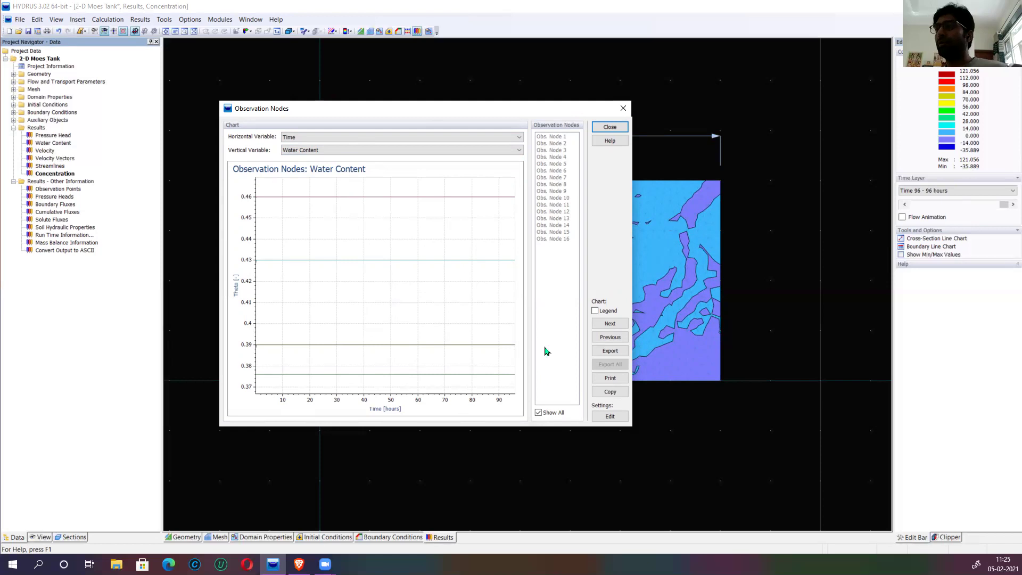
Plot Concentration against Time for all observation nodes, examine the curves and close the chart
click(315, 151)
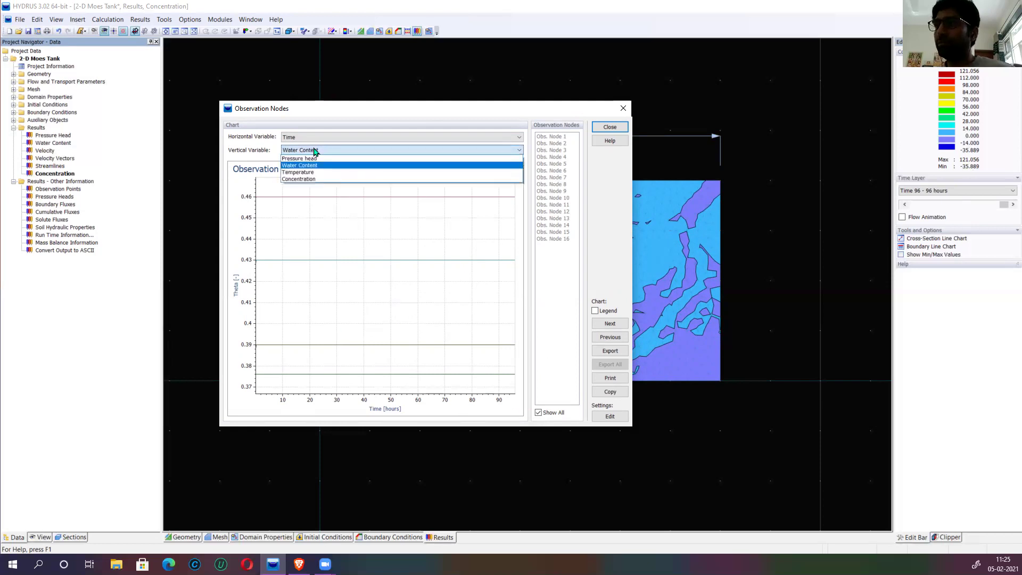
click(307, 179)
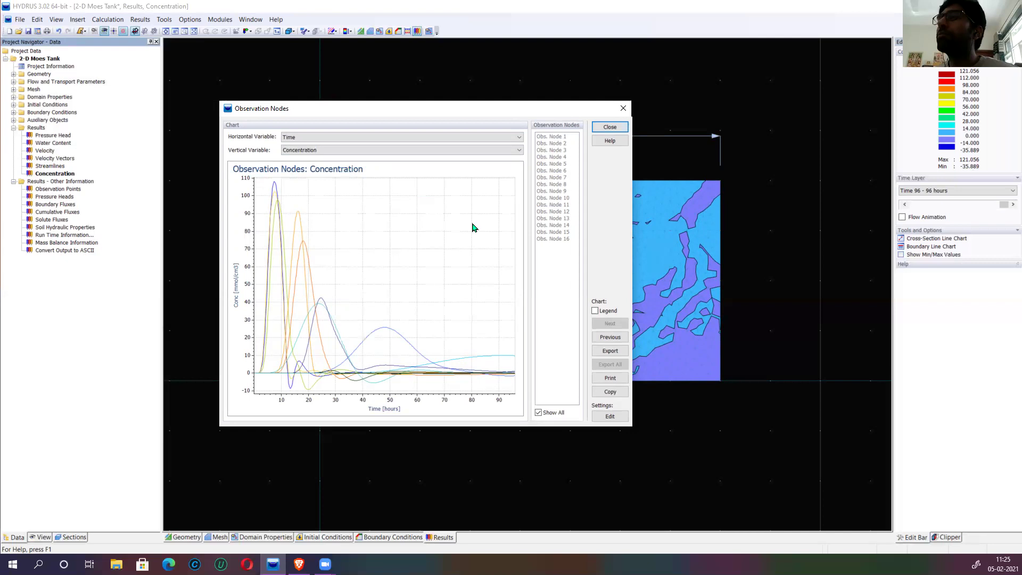
click(620, 130)
Show the observation nodes on the domain with their numbering turned on
click(264, 537)
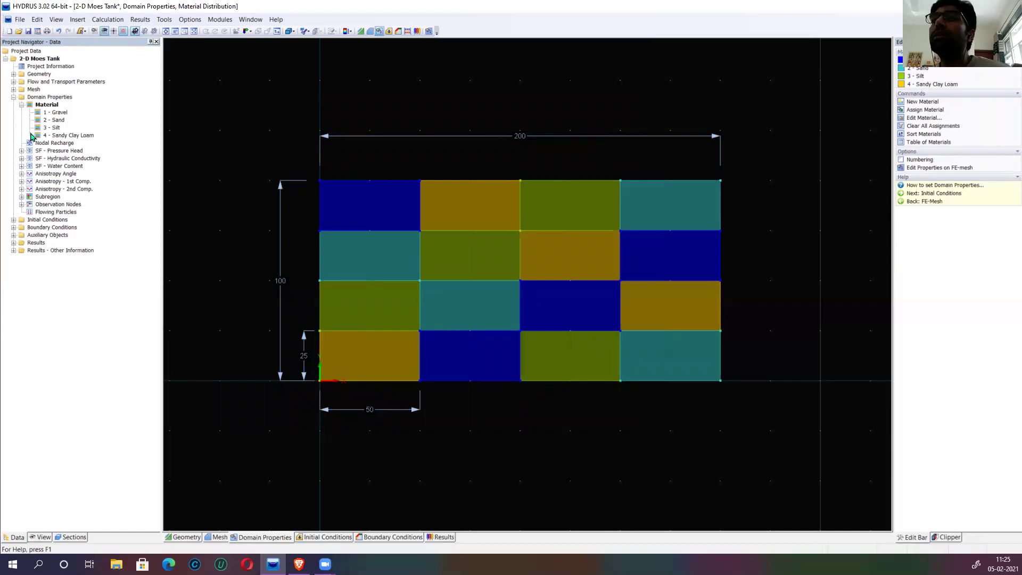
click(42, 205)
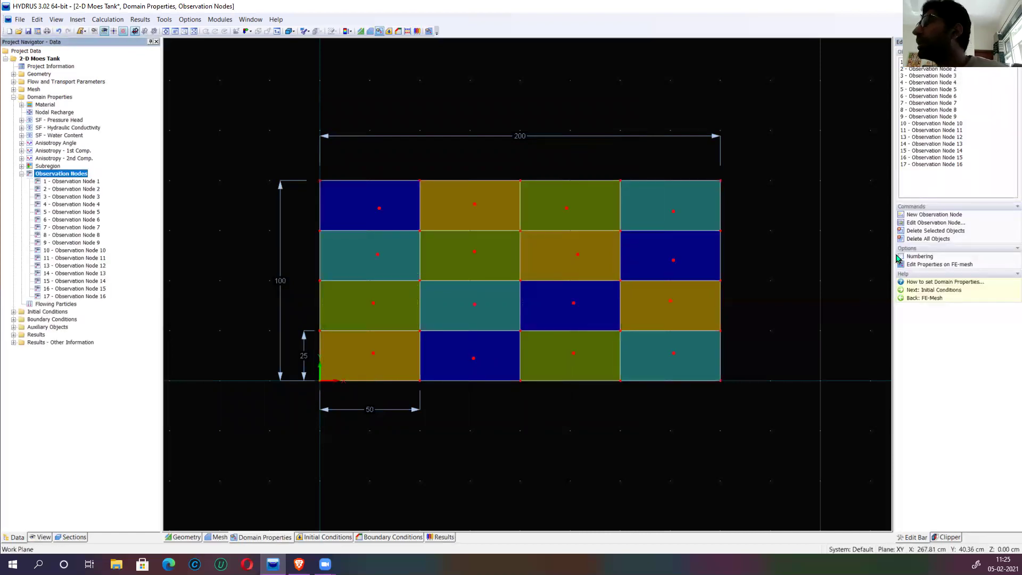
click(902, 257)
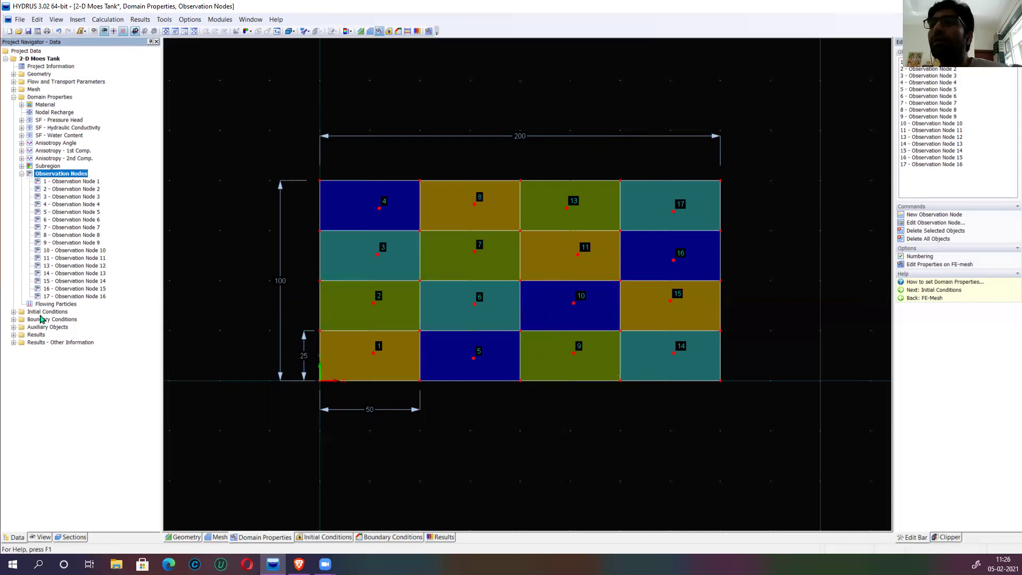
Reopen the observation points results, plot Concentration against Time, and stop showing all nodes so individual ones can be chosen
click(50, 342)
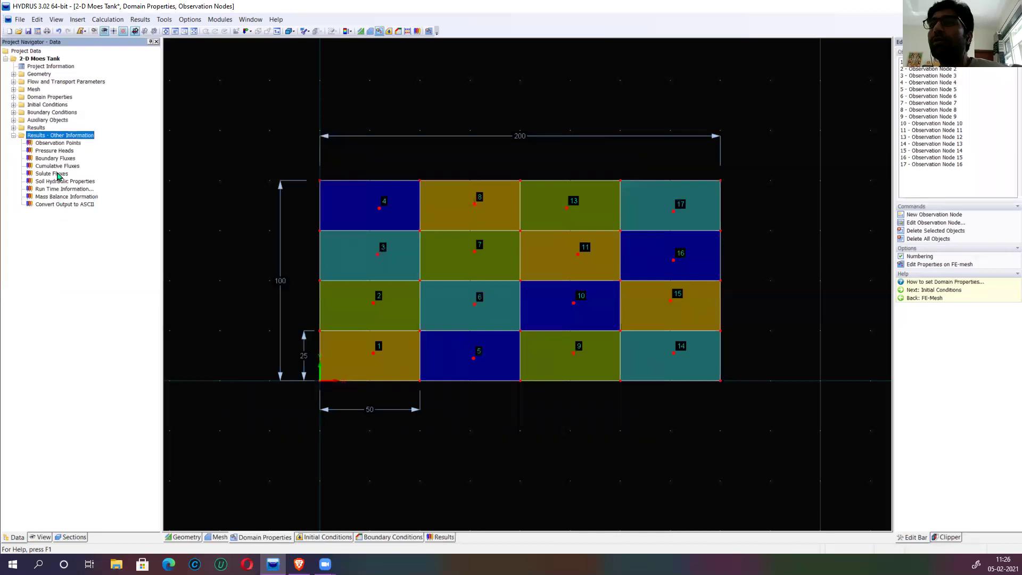
click(57, 144)
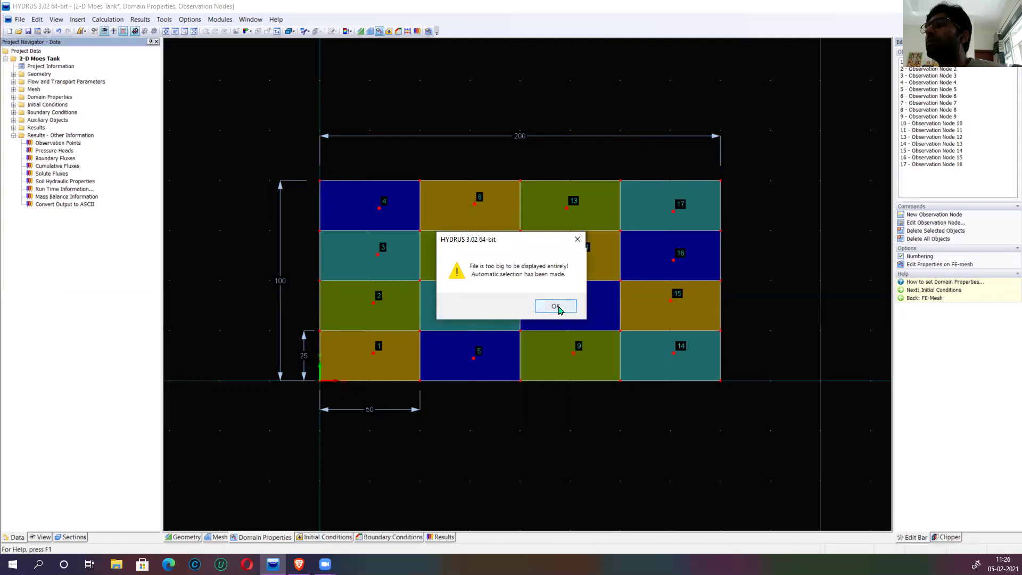
click(555, 307)
click(428, 162)
click(399, 188)
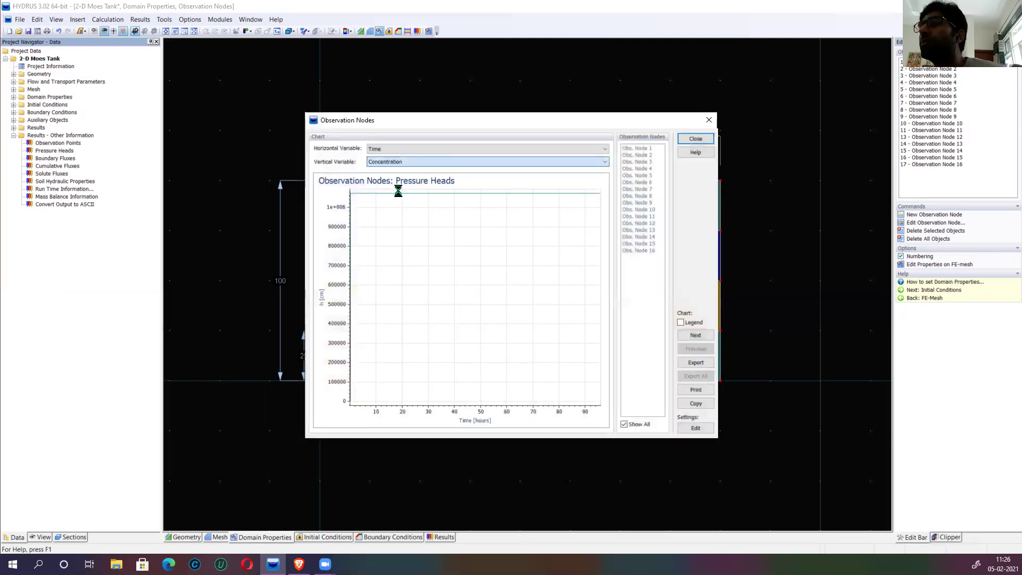
click(625, 425)
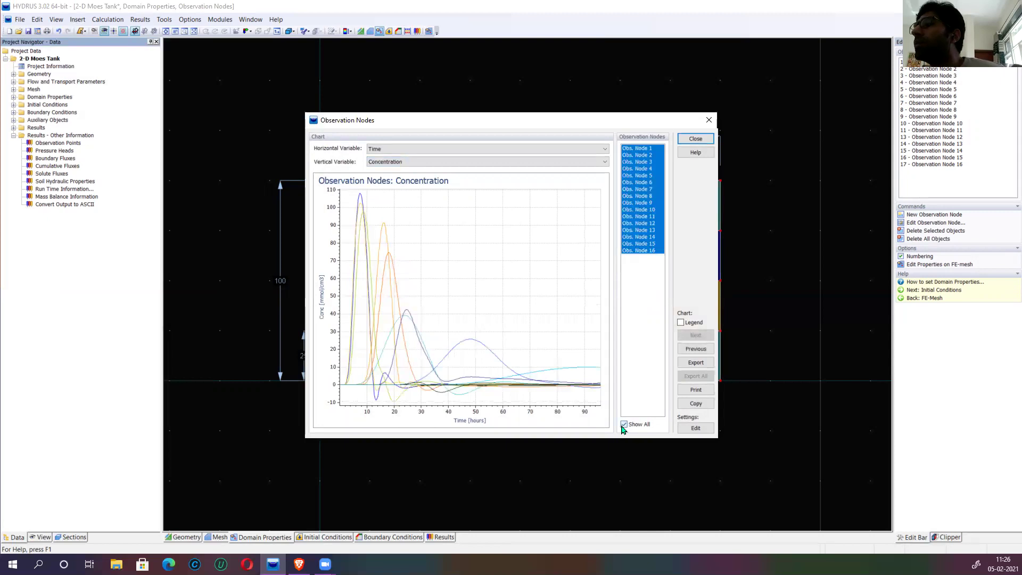
Plot the concentration curves of observation nodes 5, 6, 7 and 8 only, and move the chart aside to compare with the domain
click(644, 177)
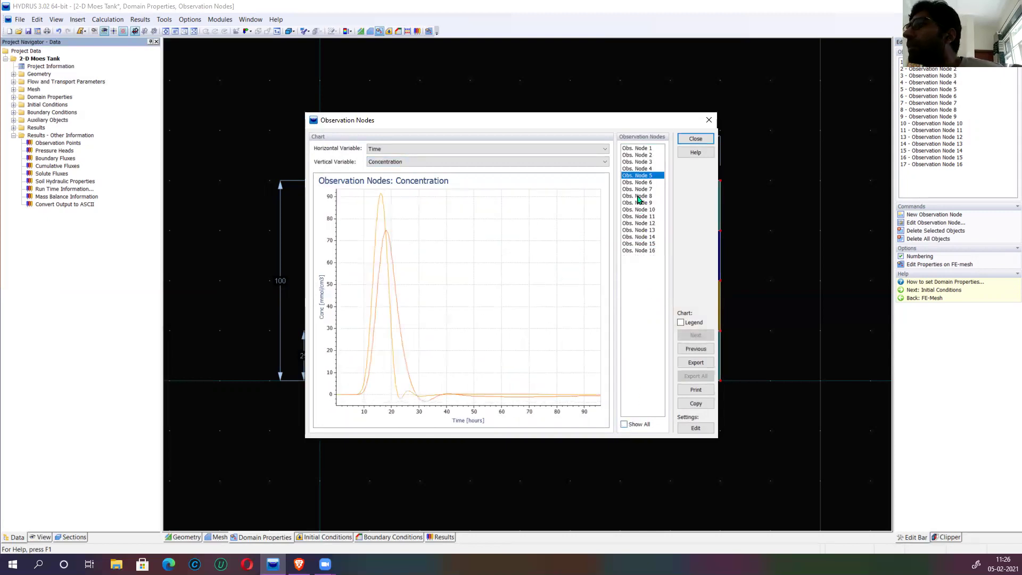
ctrl+click(643, 183)
ctrl+click(642, 189)
ctrl+click(643, 196)
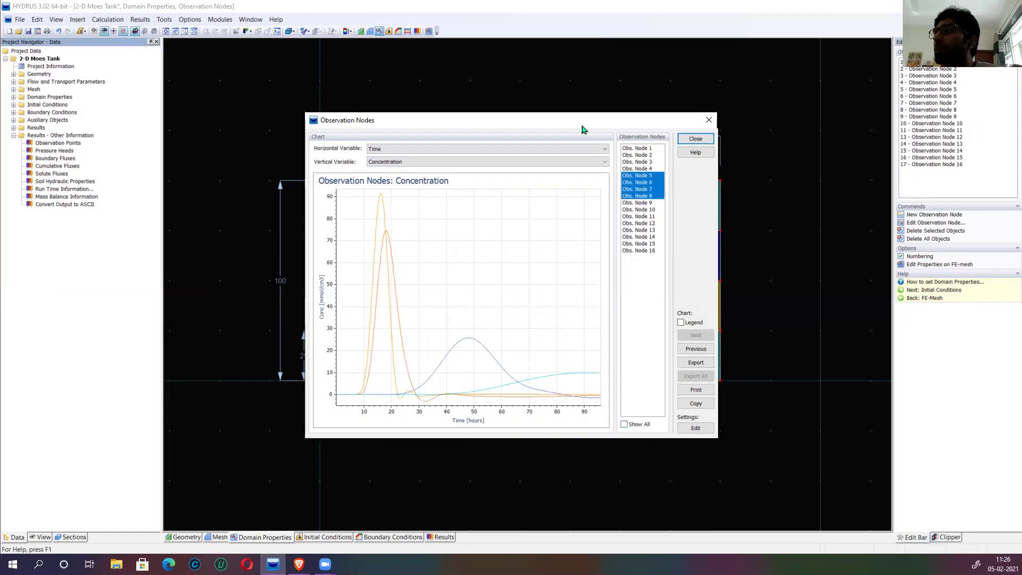
drag(869, 120, 869, 113)
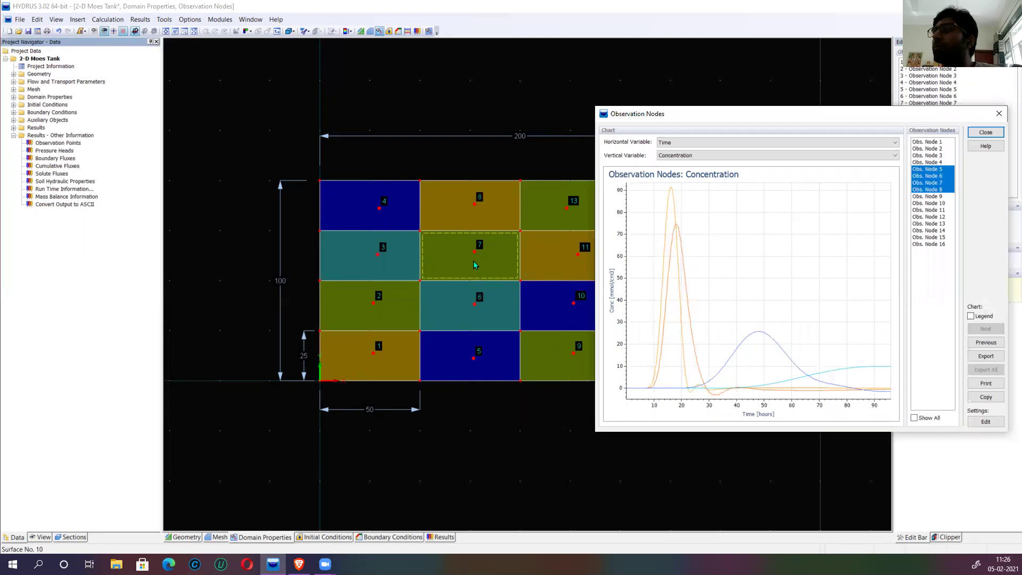
Show the material distribution on the domain and highlight the Gravel regions, repositioning the concentration chart for comparison
click(46, 99)
click(47, 107)
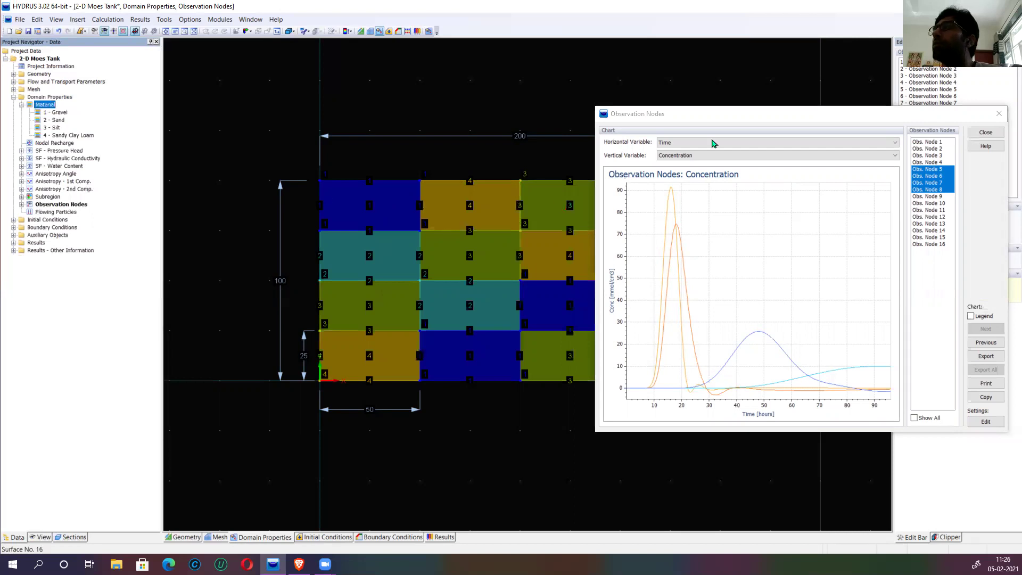
click(748, 120)
drag(747, 120, 607, 214)
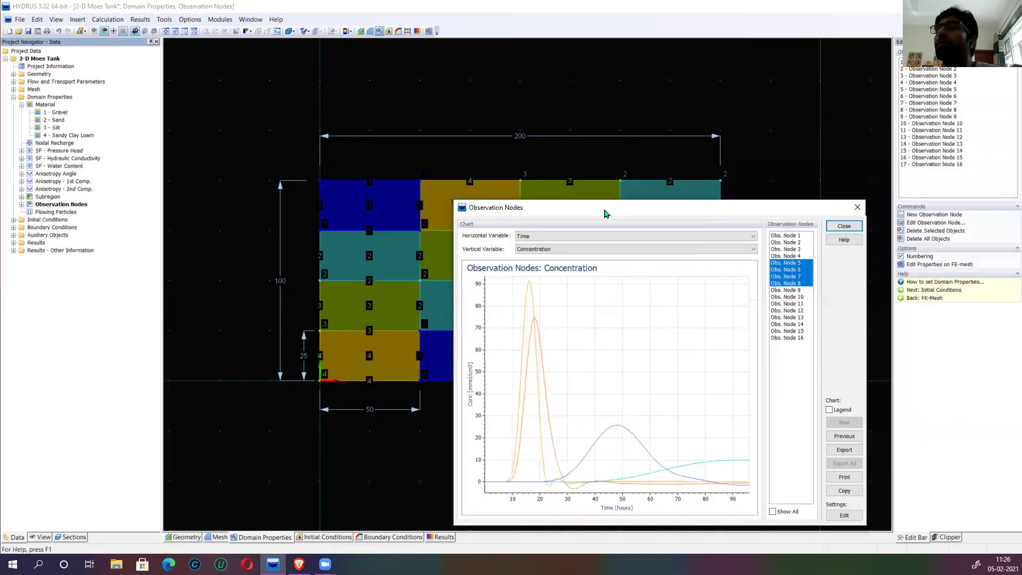
click(58, 113)
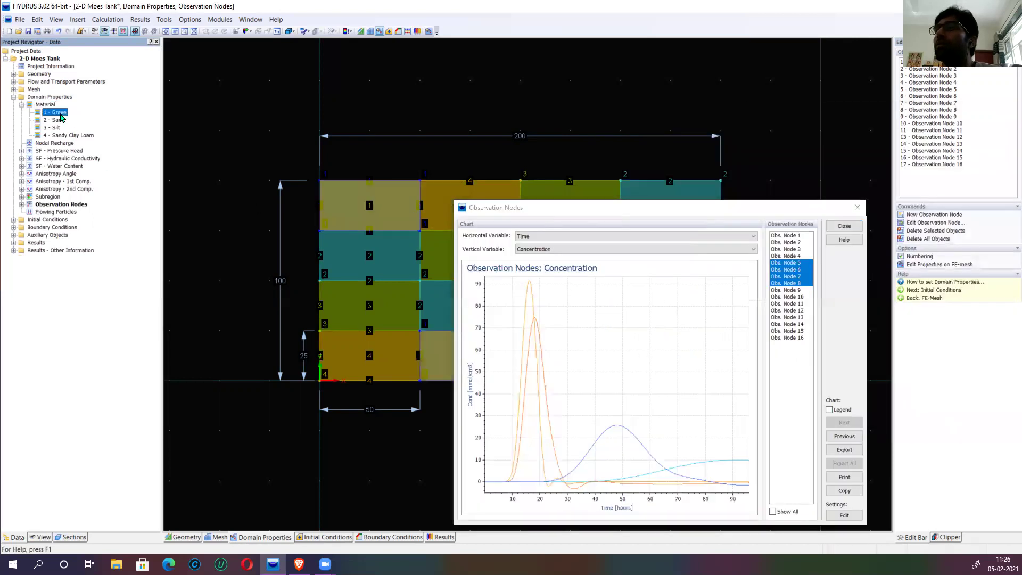
click(560, 209)
drag(560, 210, 452, 172)
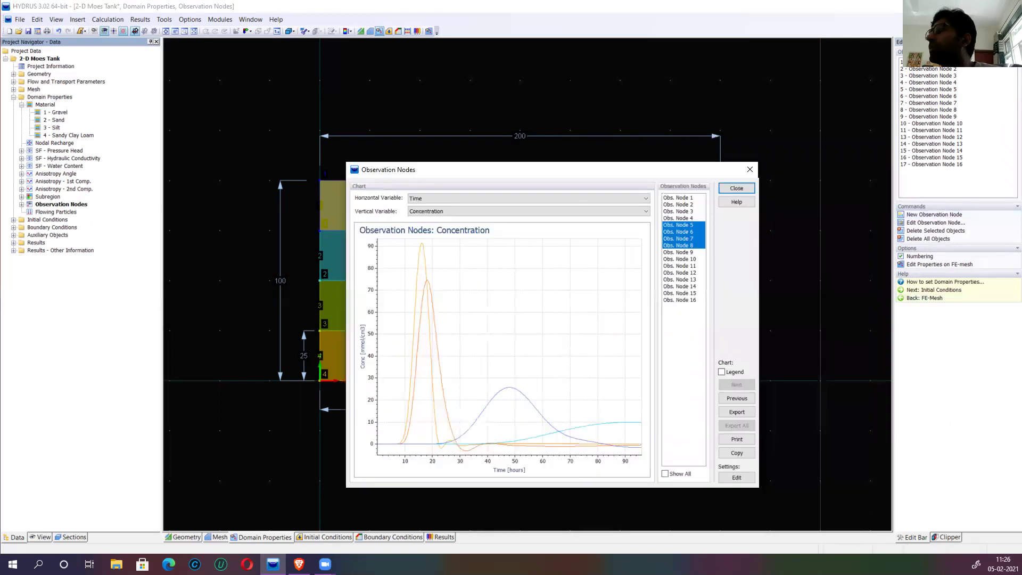
click(948, 7)
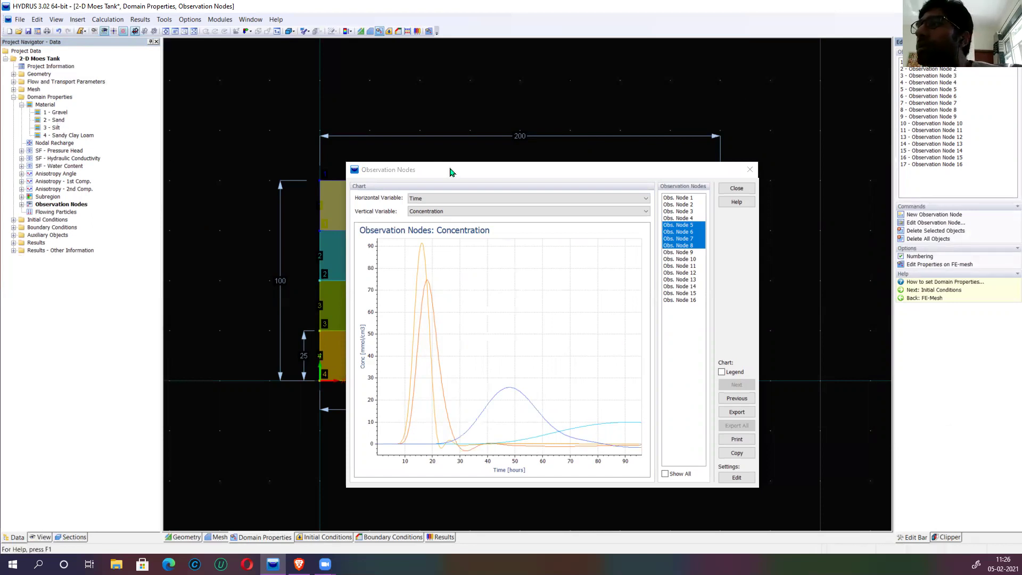
Compare the node 5–8 concentration curves with the material regions, turn on the chart legend, and close the chart
drag(450, 172, 611, 124)
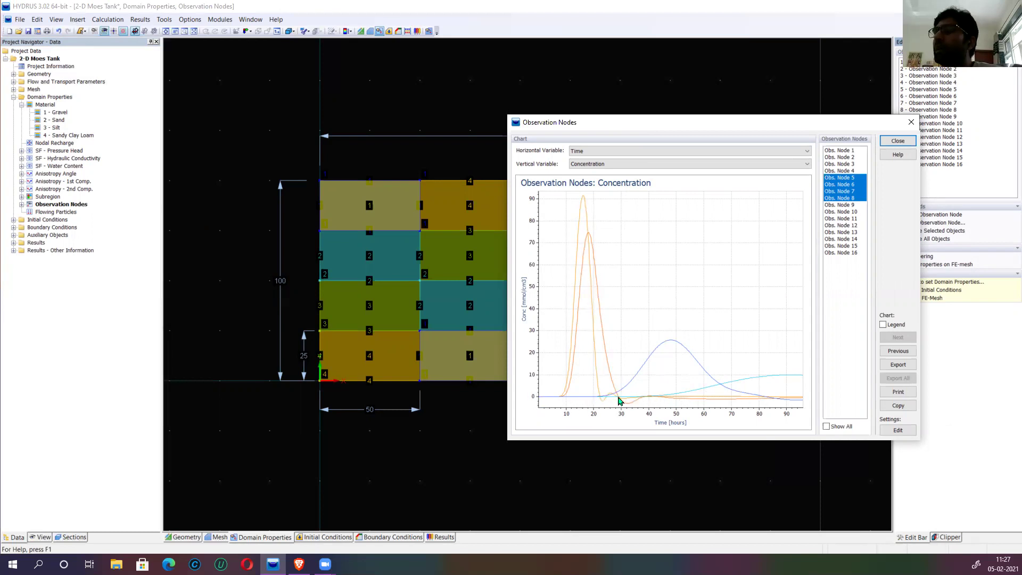
drag(643, 129, 389, 94)
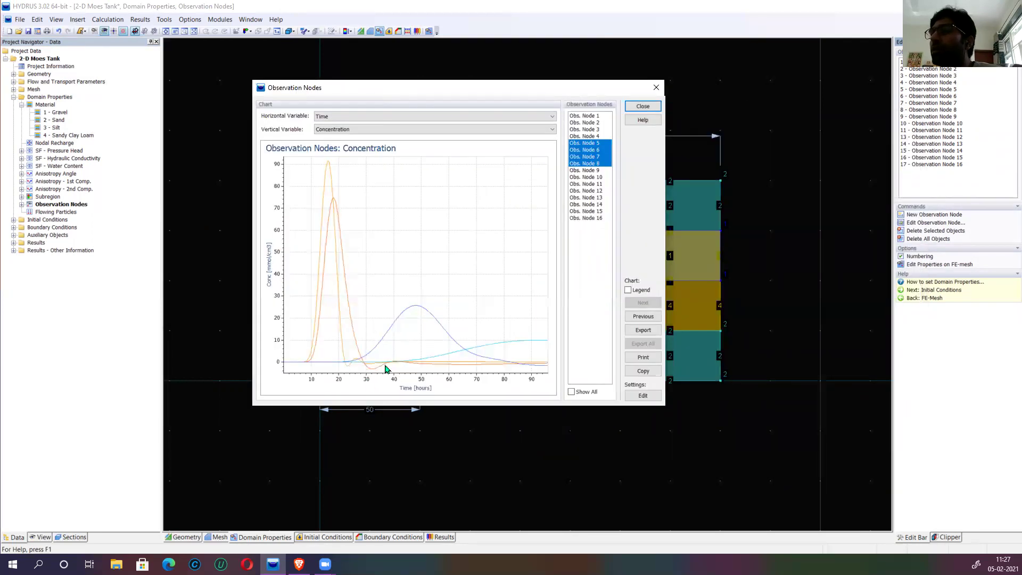
click(628, 291)
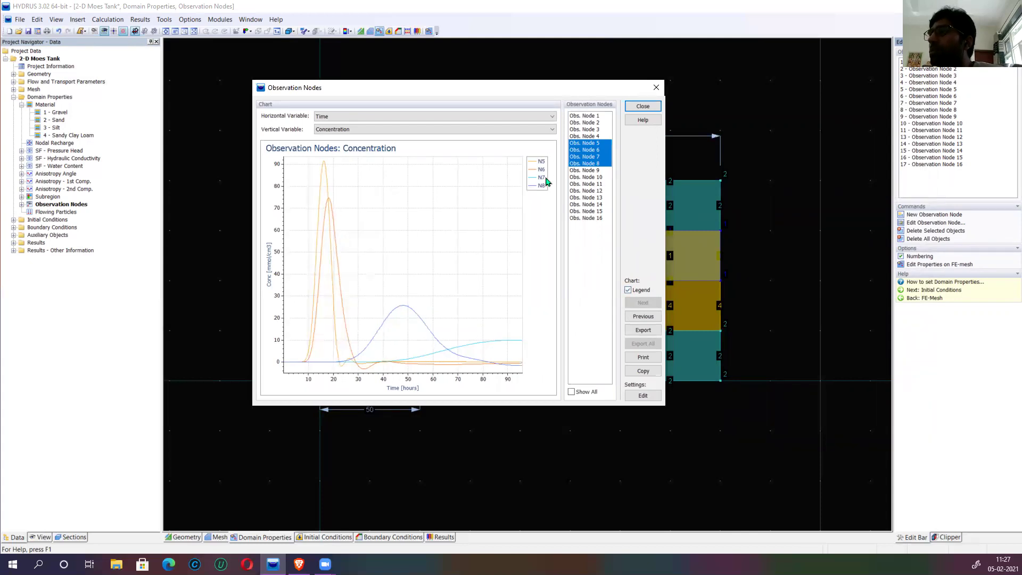
click(641, 109)
click(265, 537)
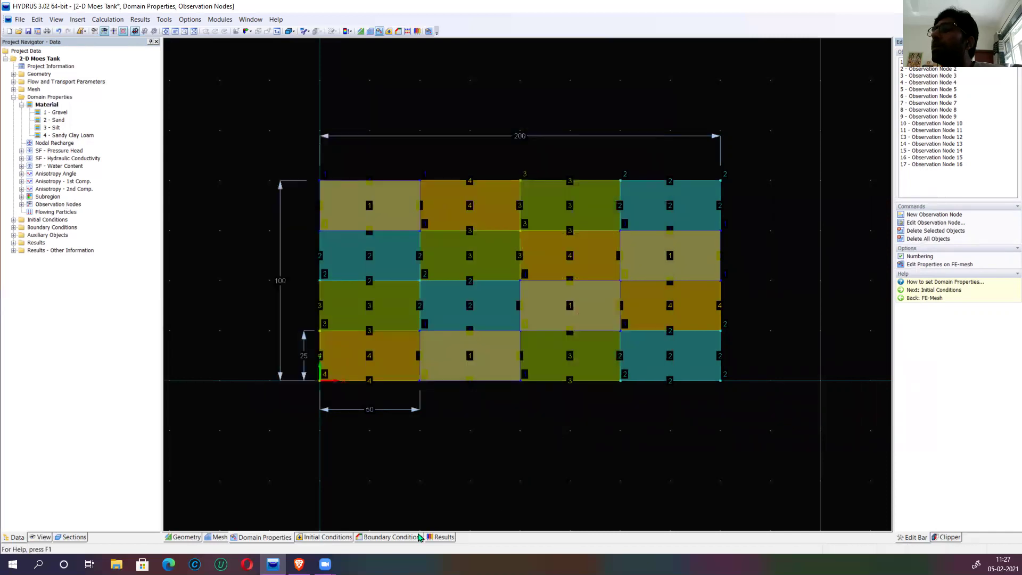